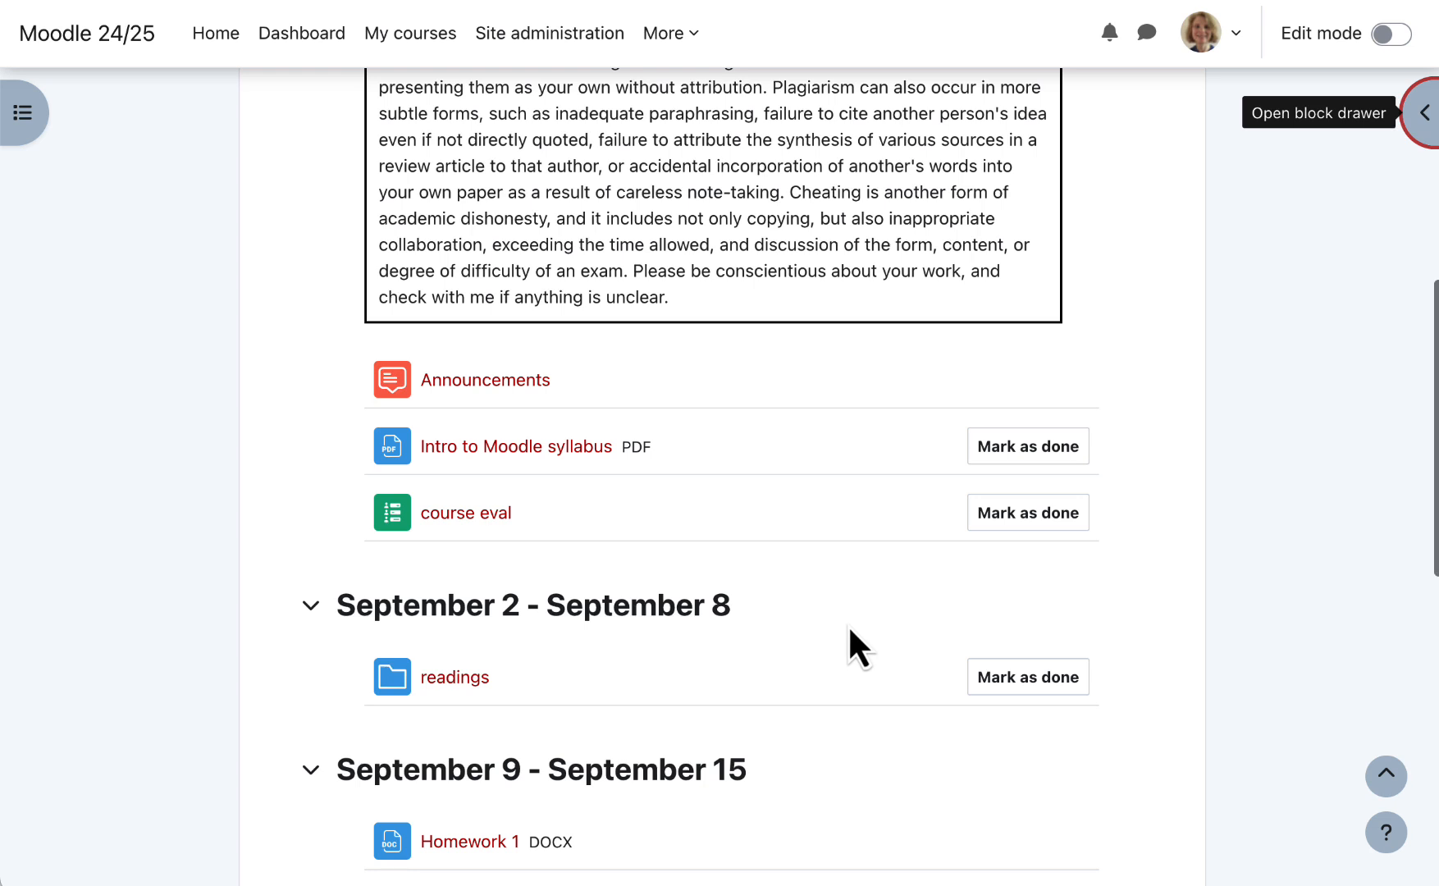
- Mark the Intro to Moodle syllabus as done and revert it to not done
left_click(1024, 459)
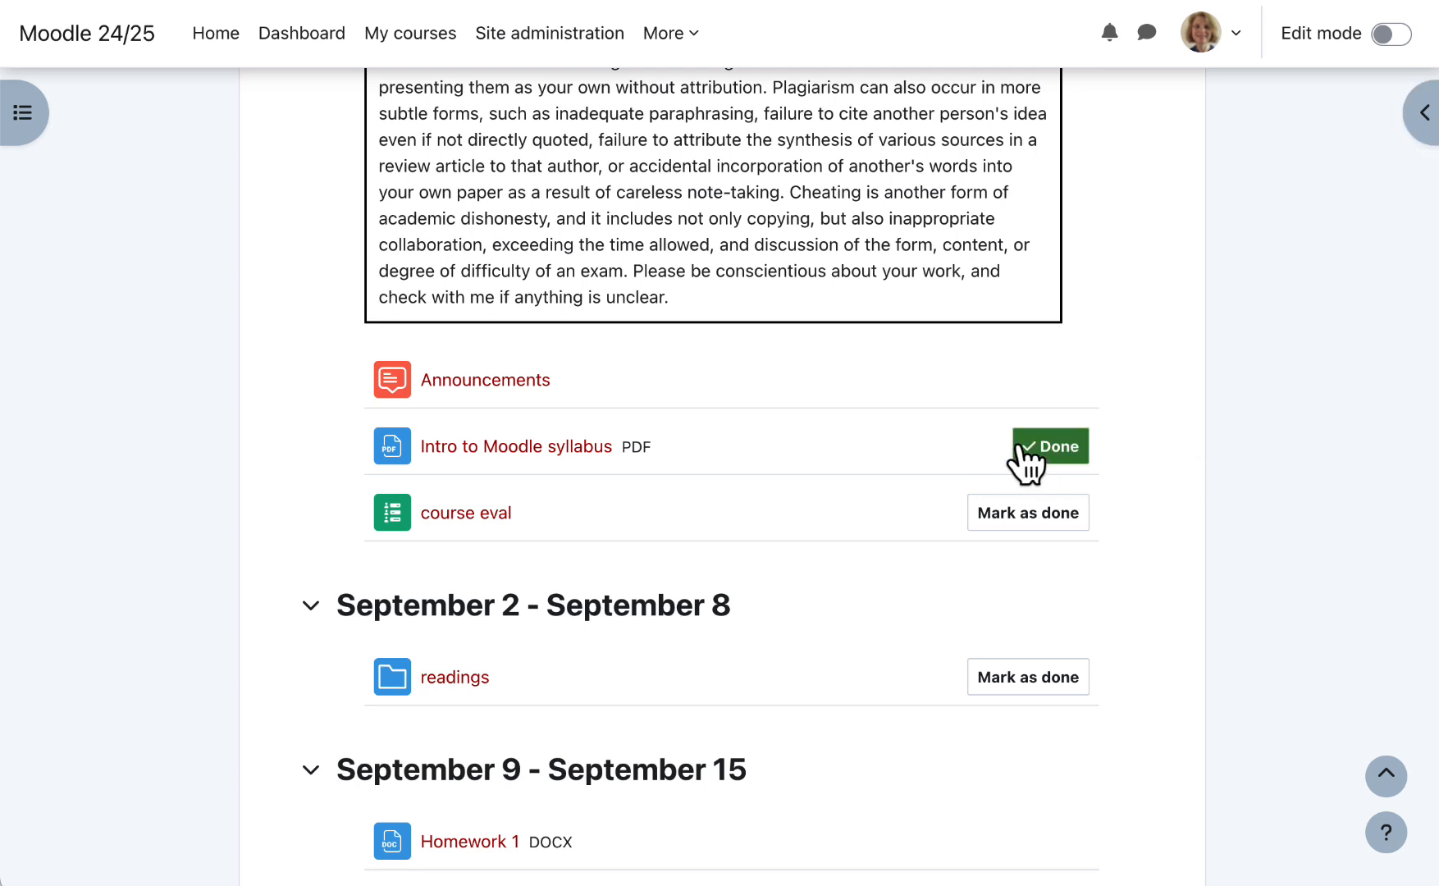
left_click(1063, 466)
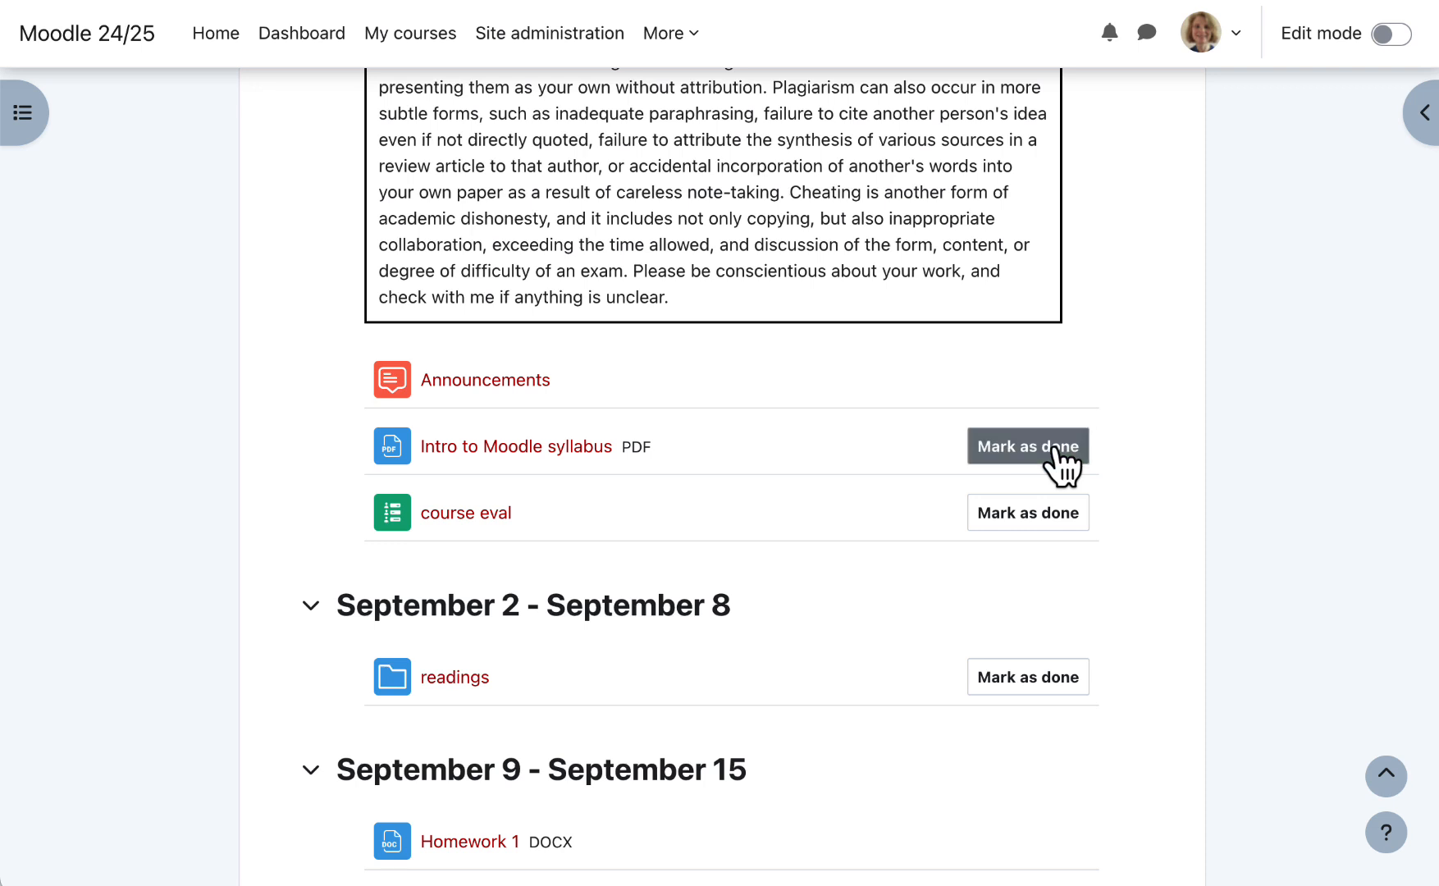
- Open the course's Activity completion report and examine the students' completion status for each activity
scroll(1002, 566, "down", 1)
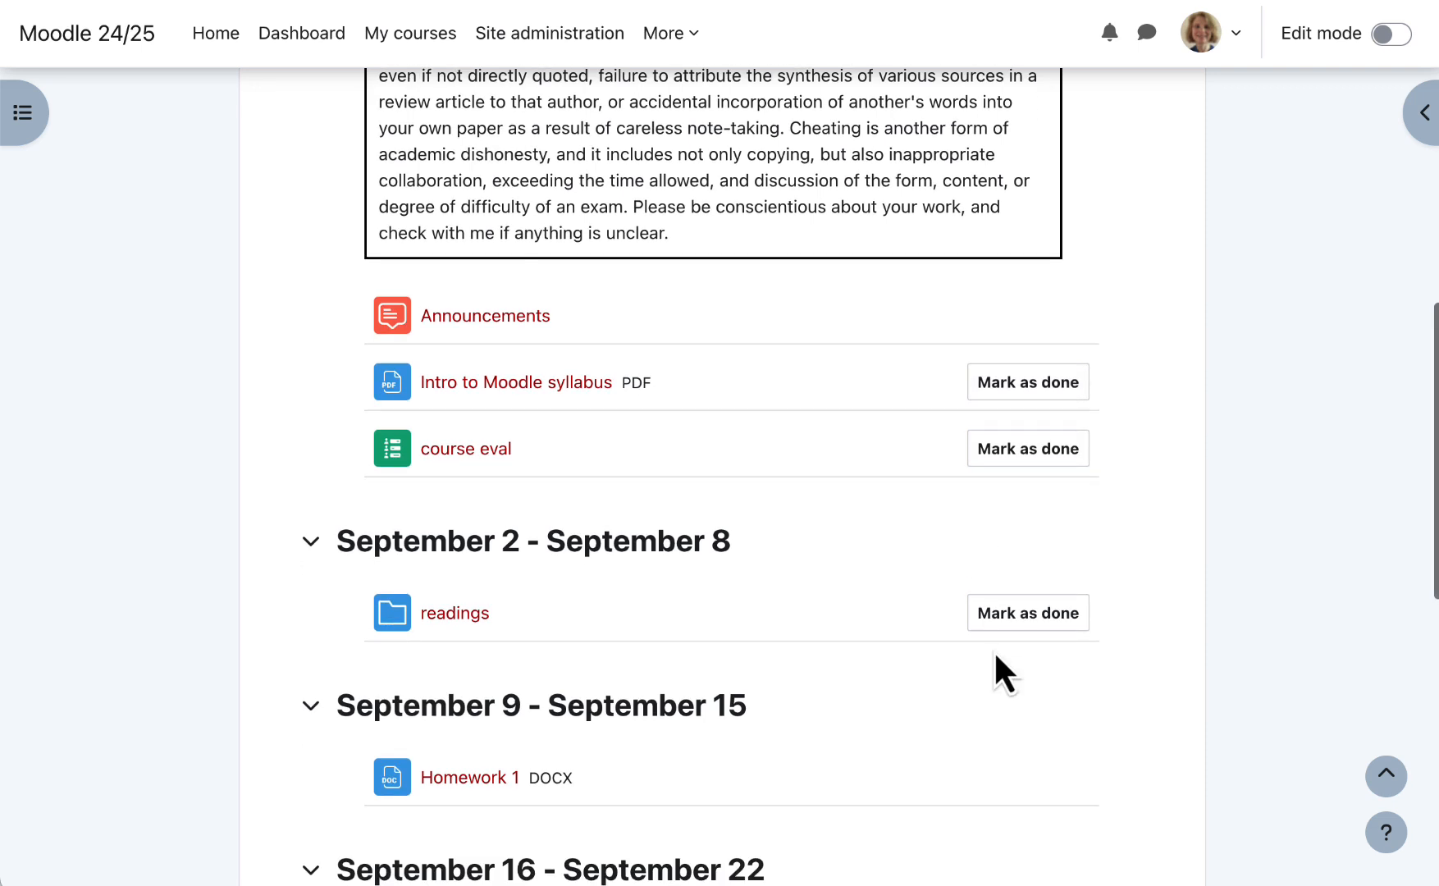
scroll(1011, 633, "down", 2)
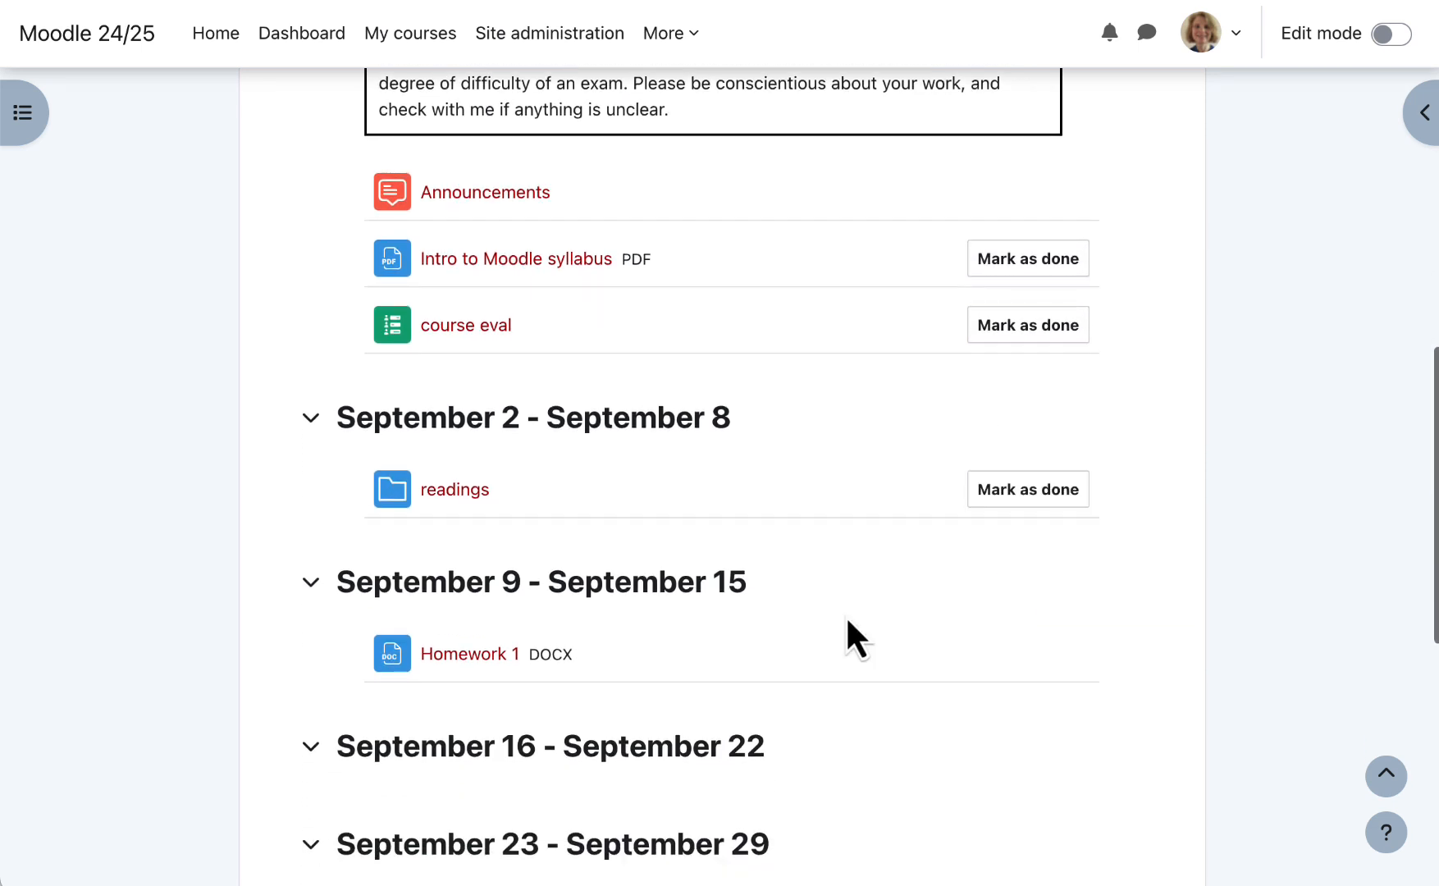
scroll(825, 472, "up", 4)
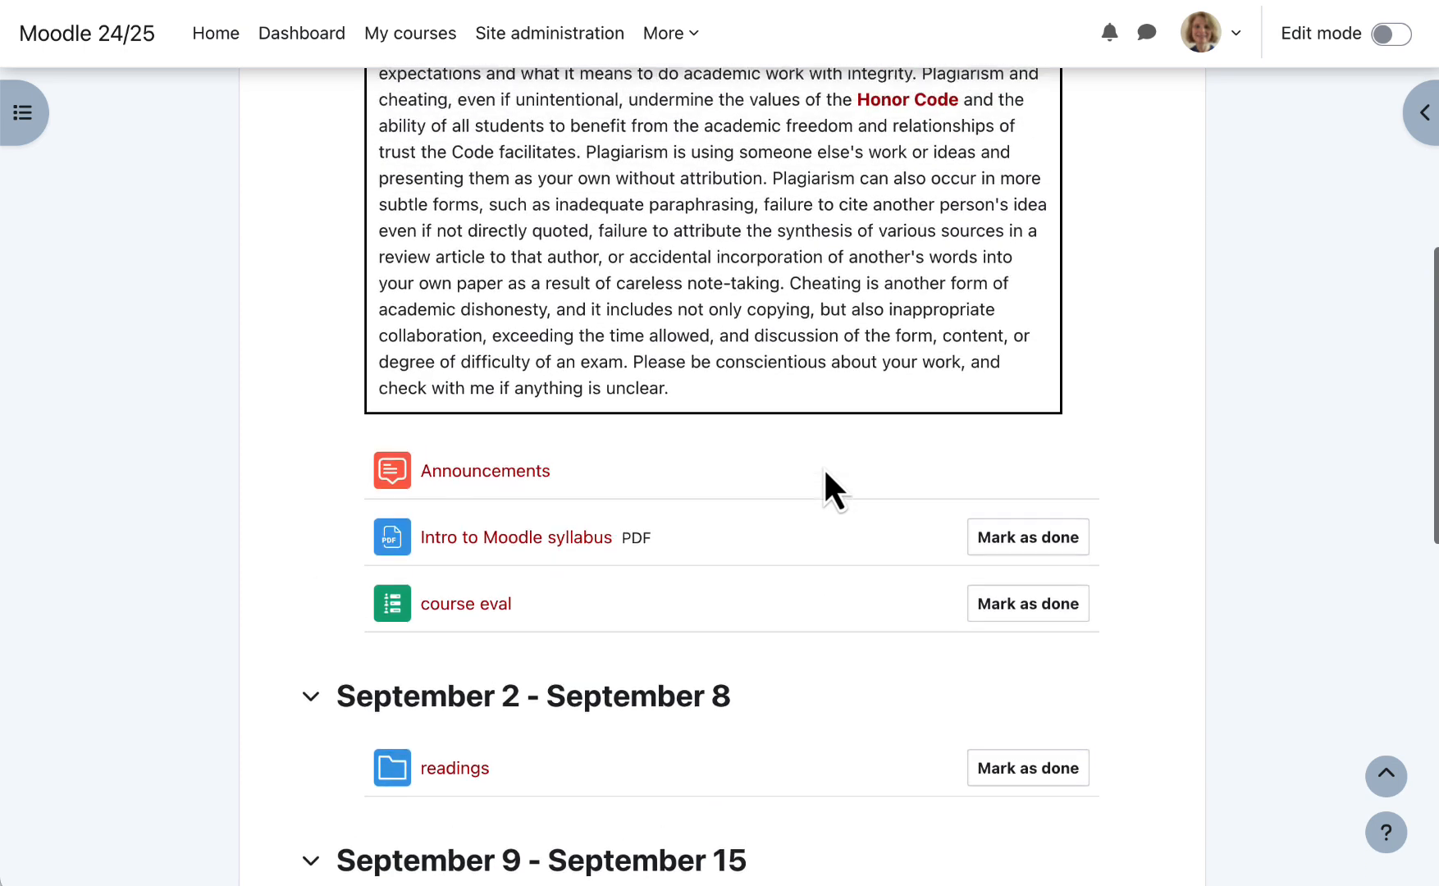
scroll(825, 472, "up", 10)
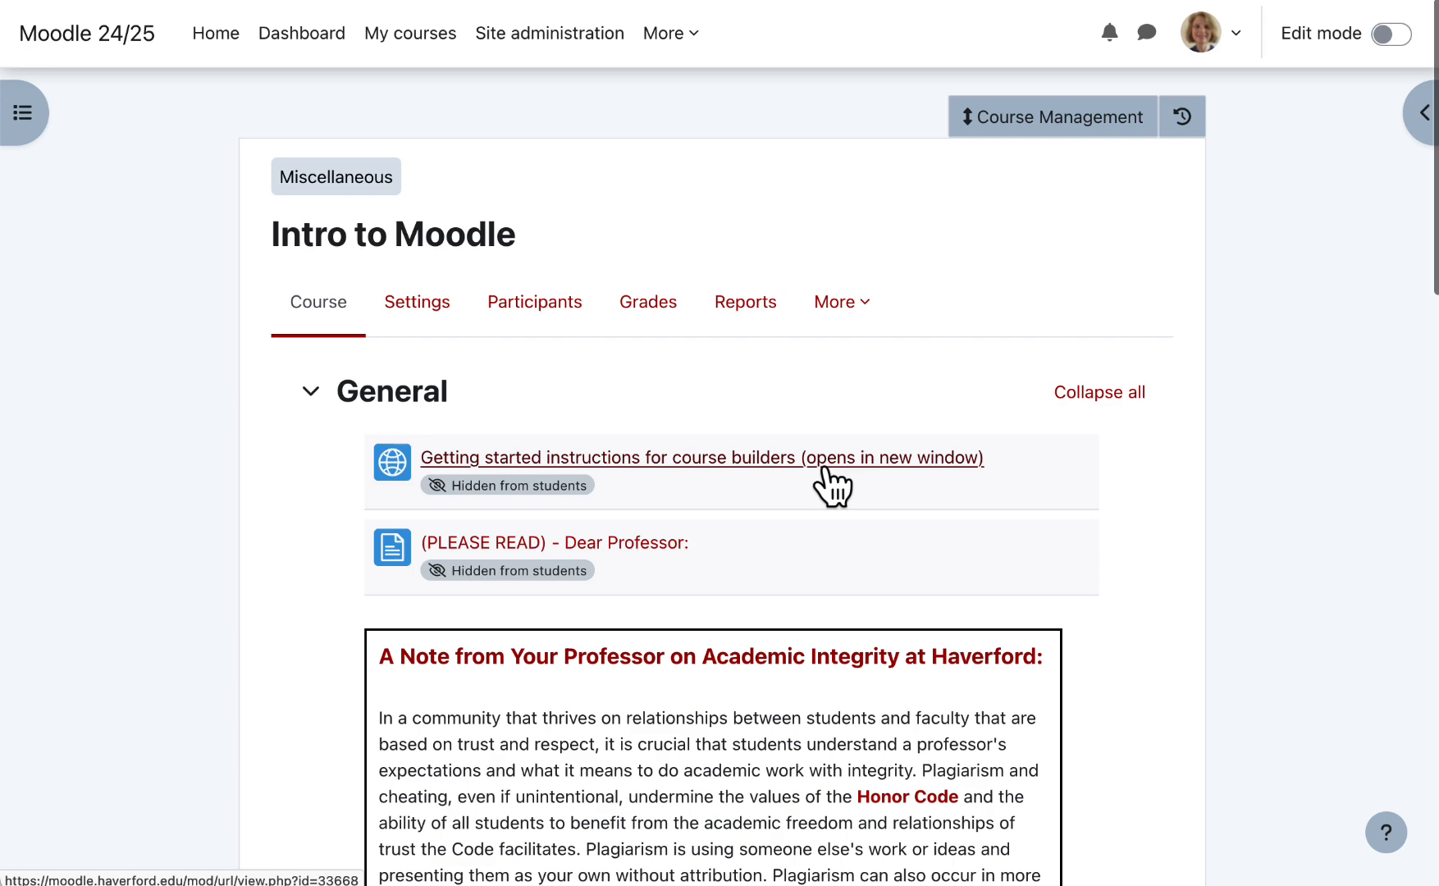
scroll(824, 472, "down", 6)
scroll(823, 467, "up", 5)
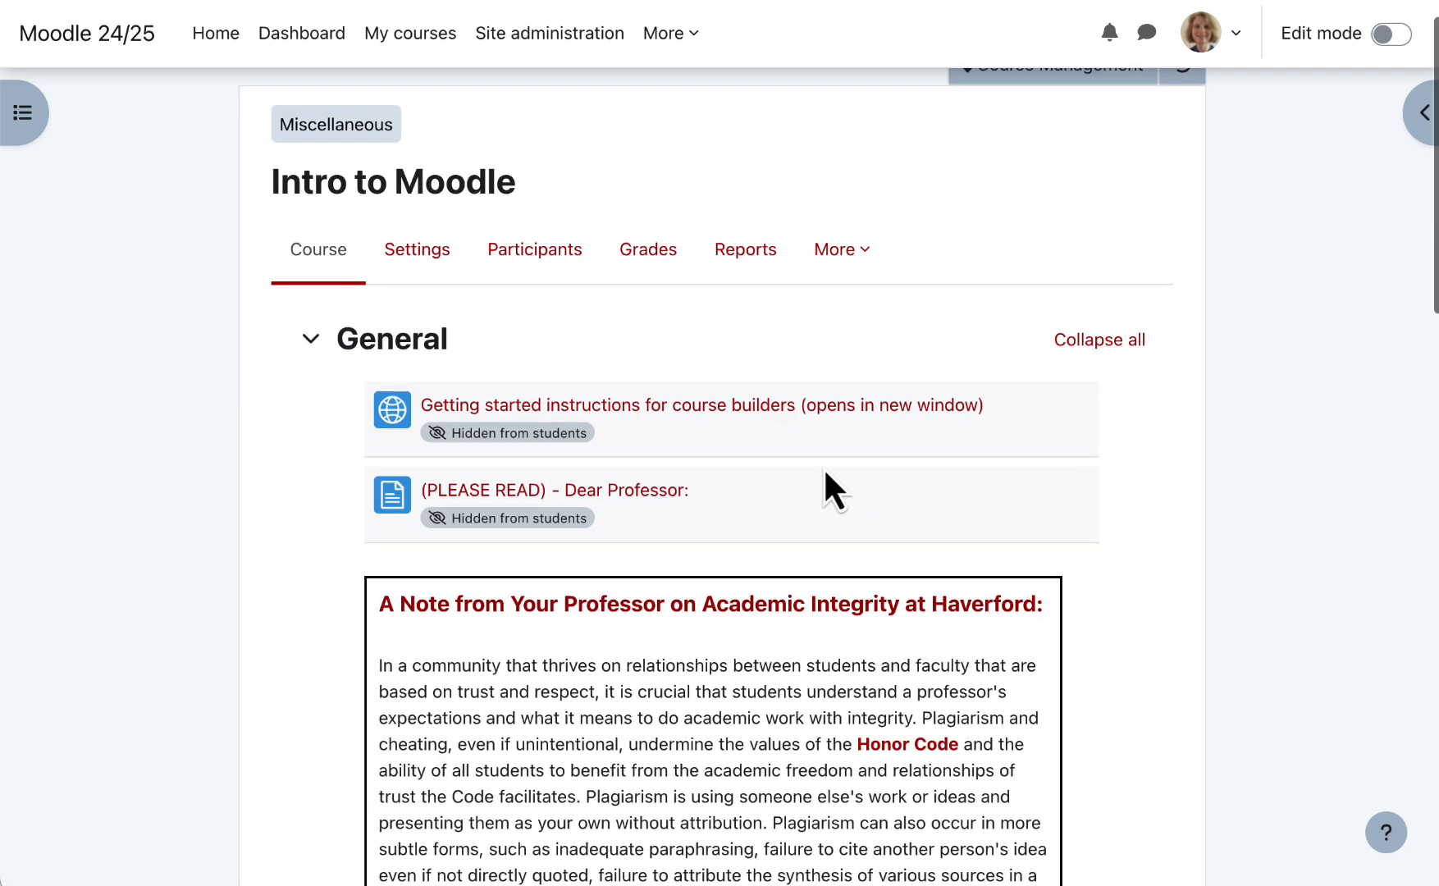
left_click(753, 262)
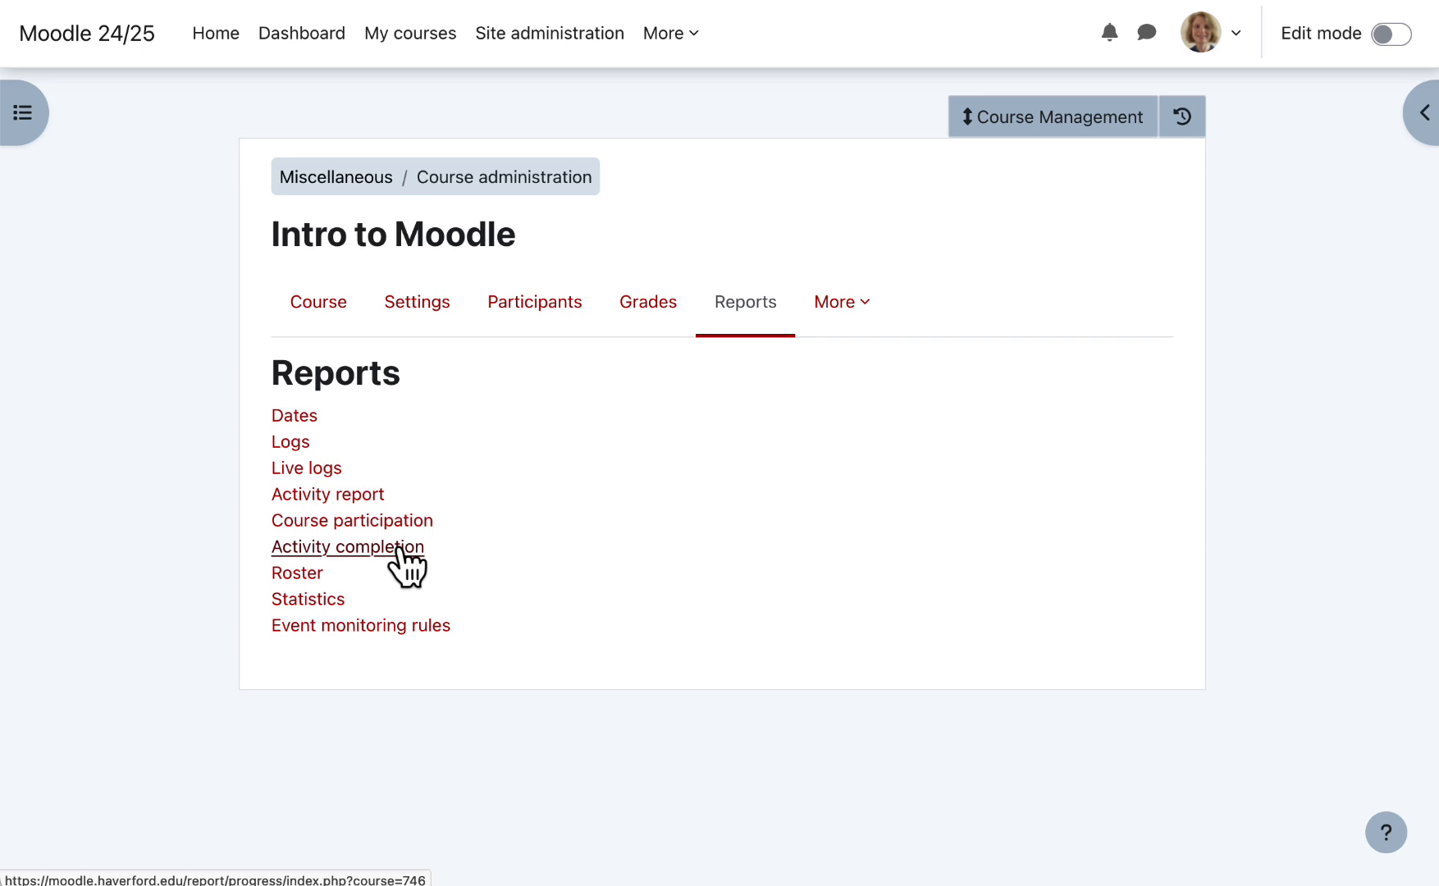
left_click(398, 547)
scroll(706, 607, "down", 5)
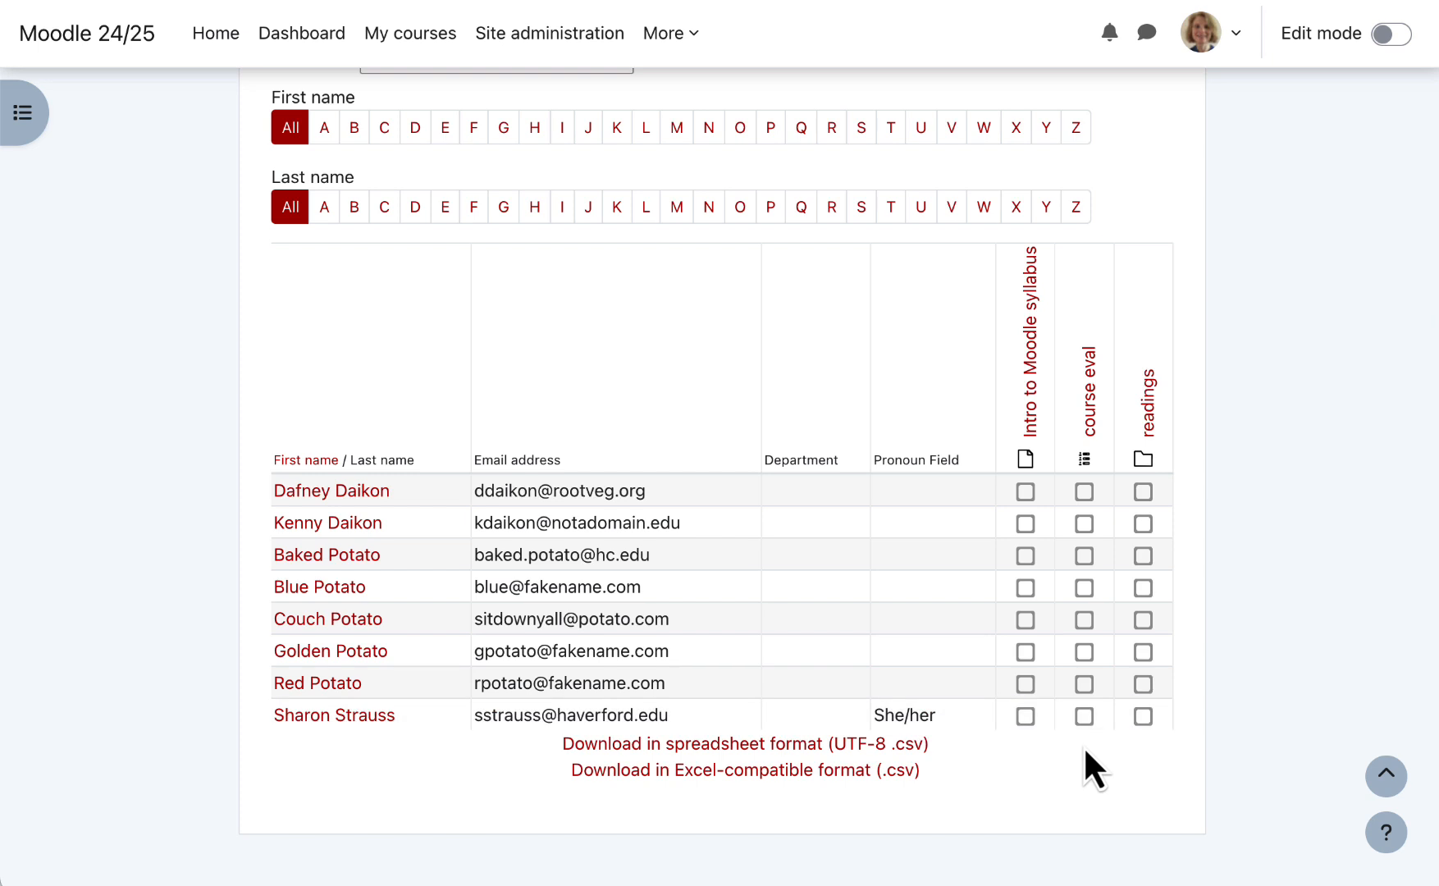
scroll(1084, 746, "up", 6)
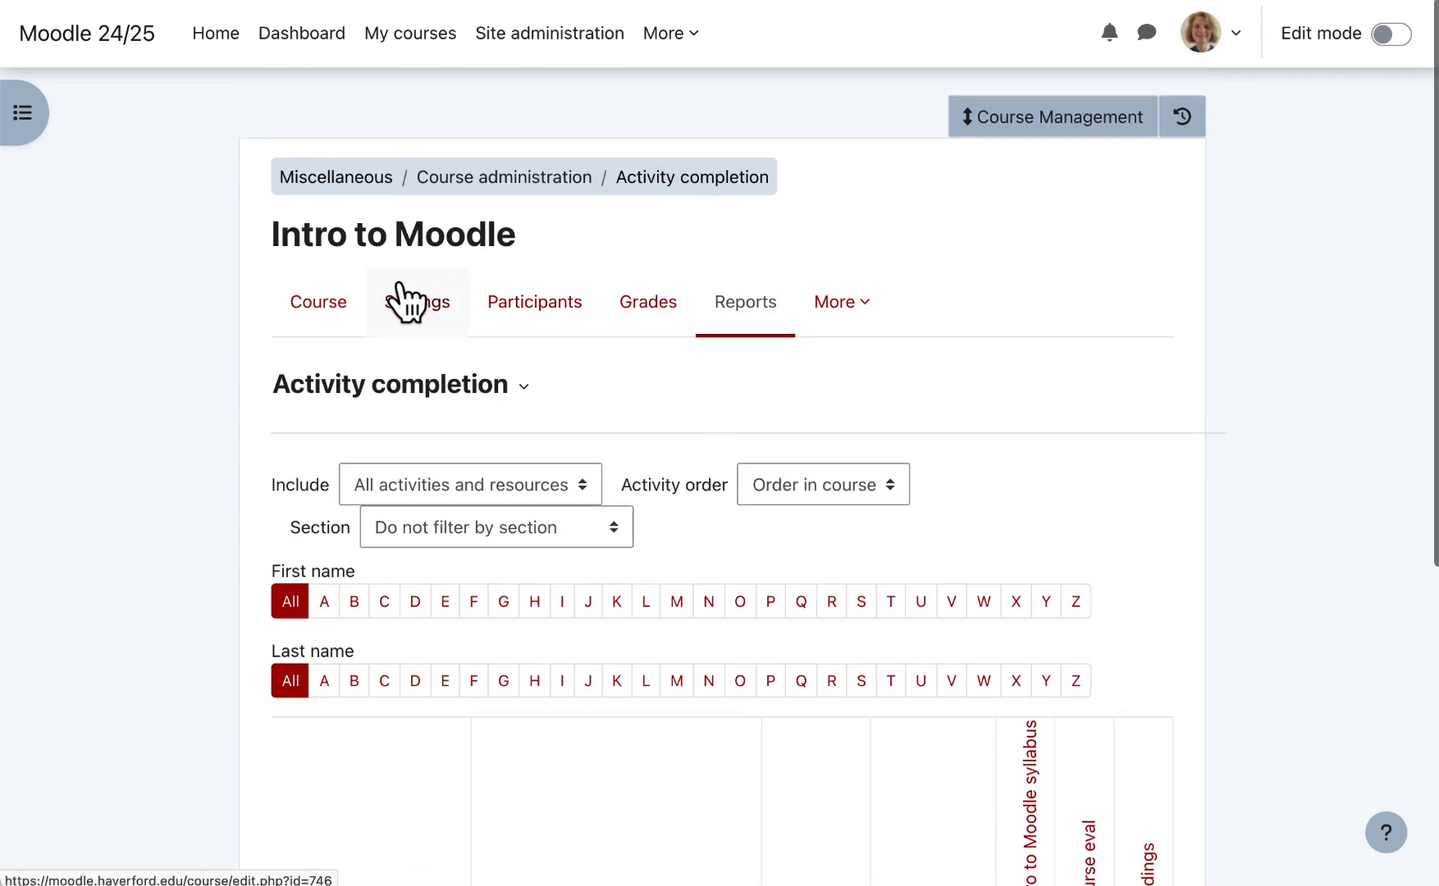
- Return to the Intro to Moodle course page and turn on edit mode
left_click(337, 302)
scroll(337, 300, "down", 4)
scroll(339, 305, "down", 10)
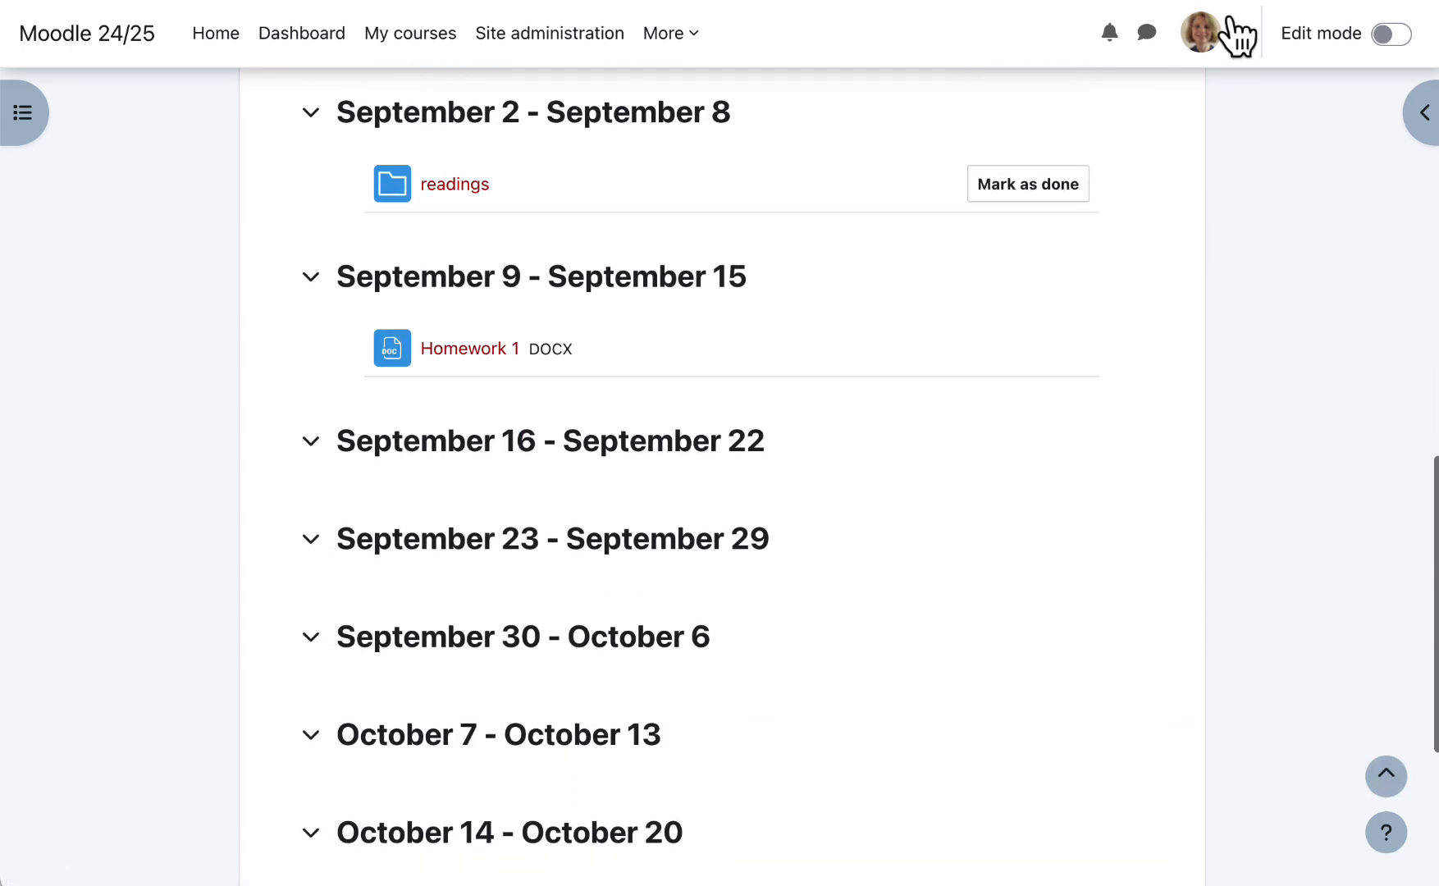
left_click(1385, 36)
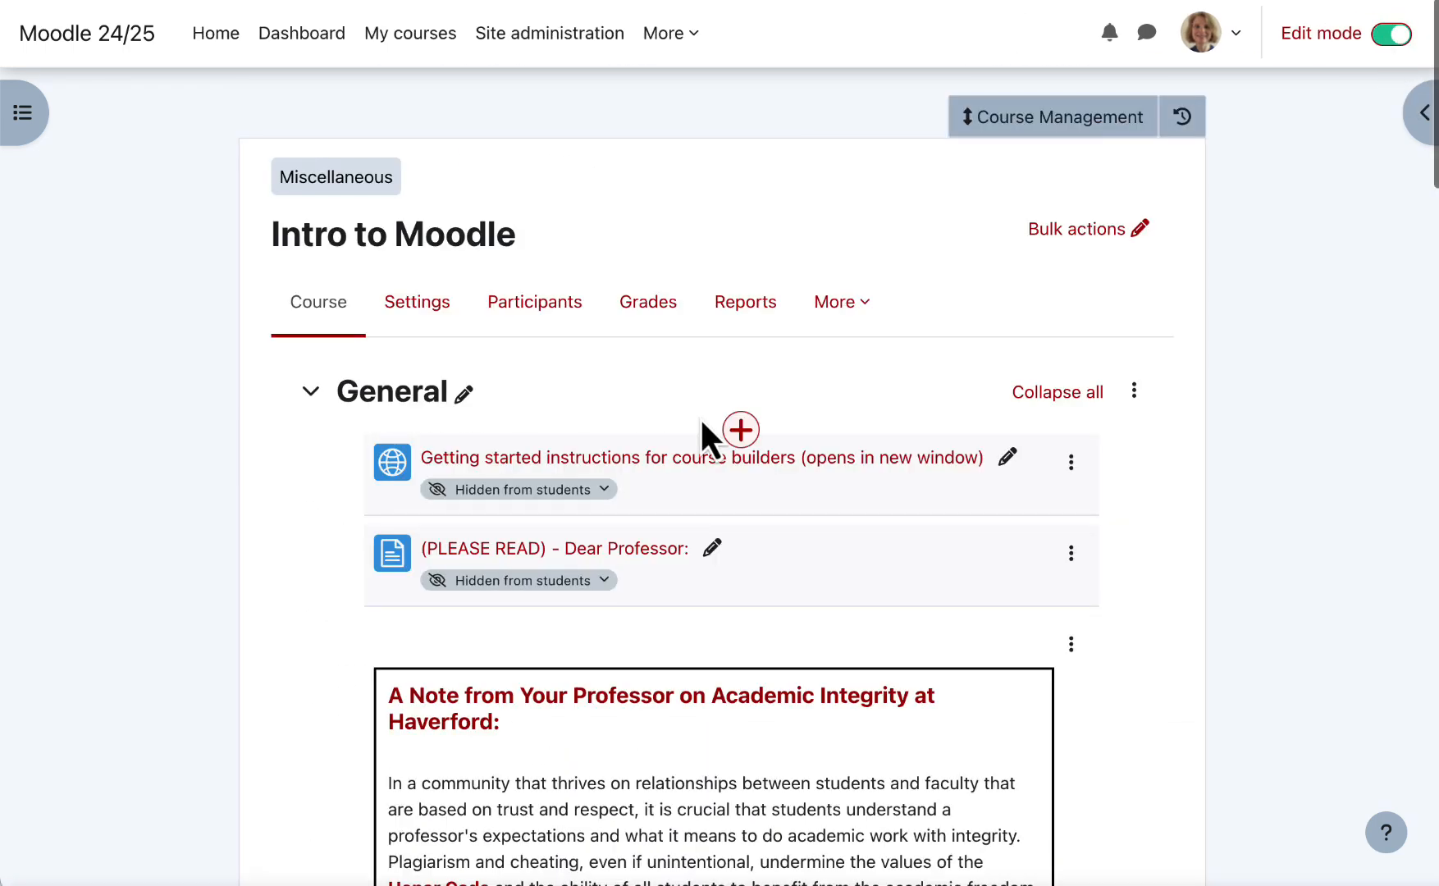
- Add a new Assignment to the September 2 - September 8 section and name it "assignment"
scroll(699, 416, "down", 5)
scroll(699, 418, "down", 7)
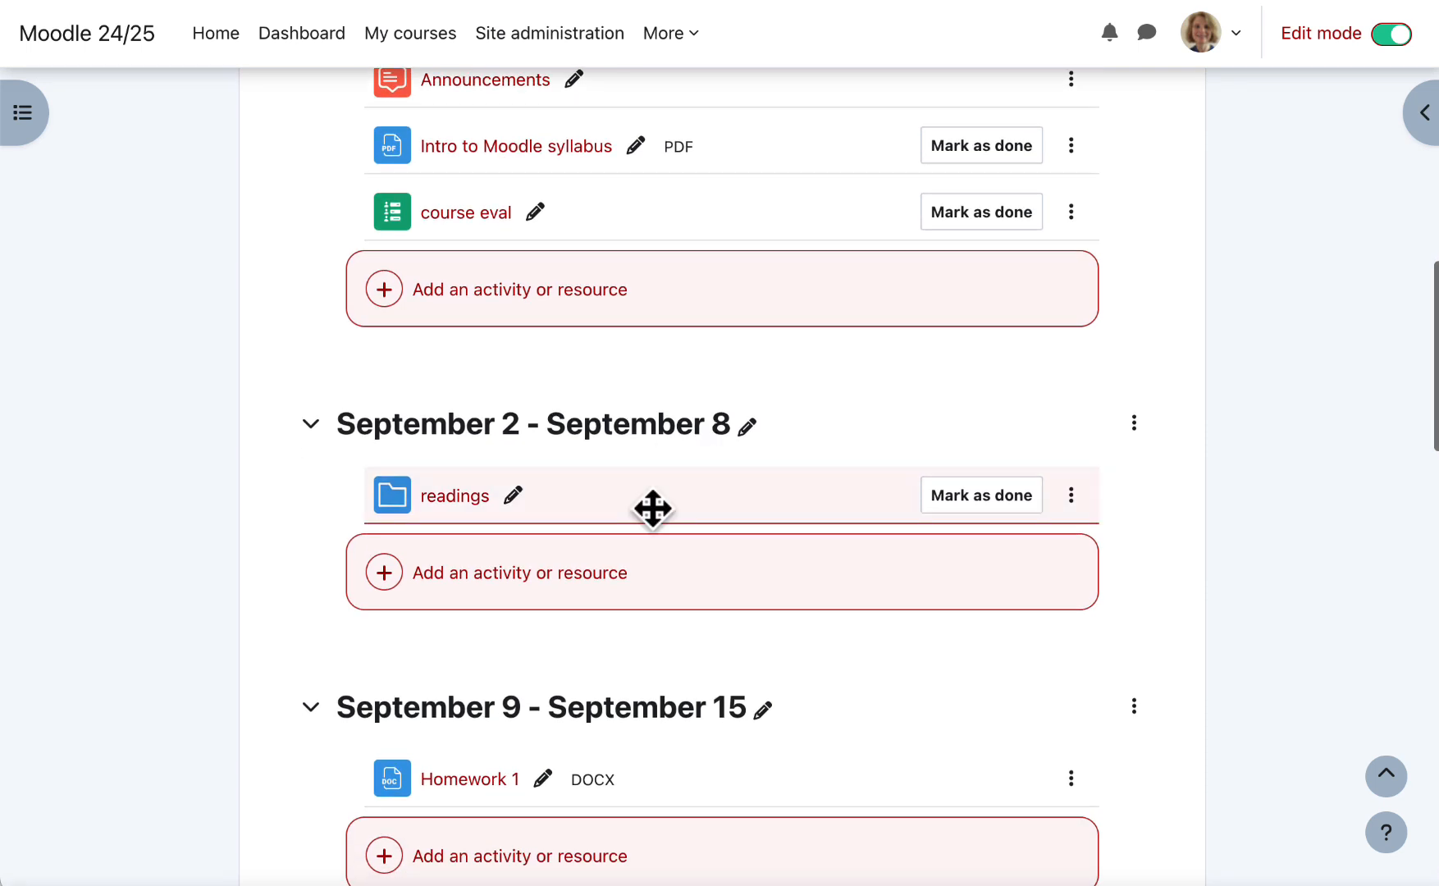
left_click(497, 581)
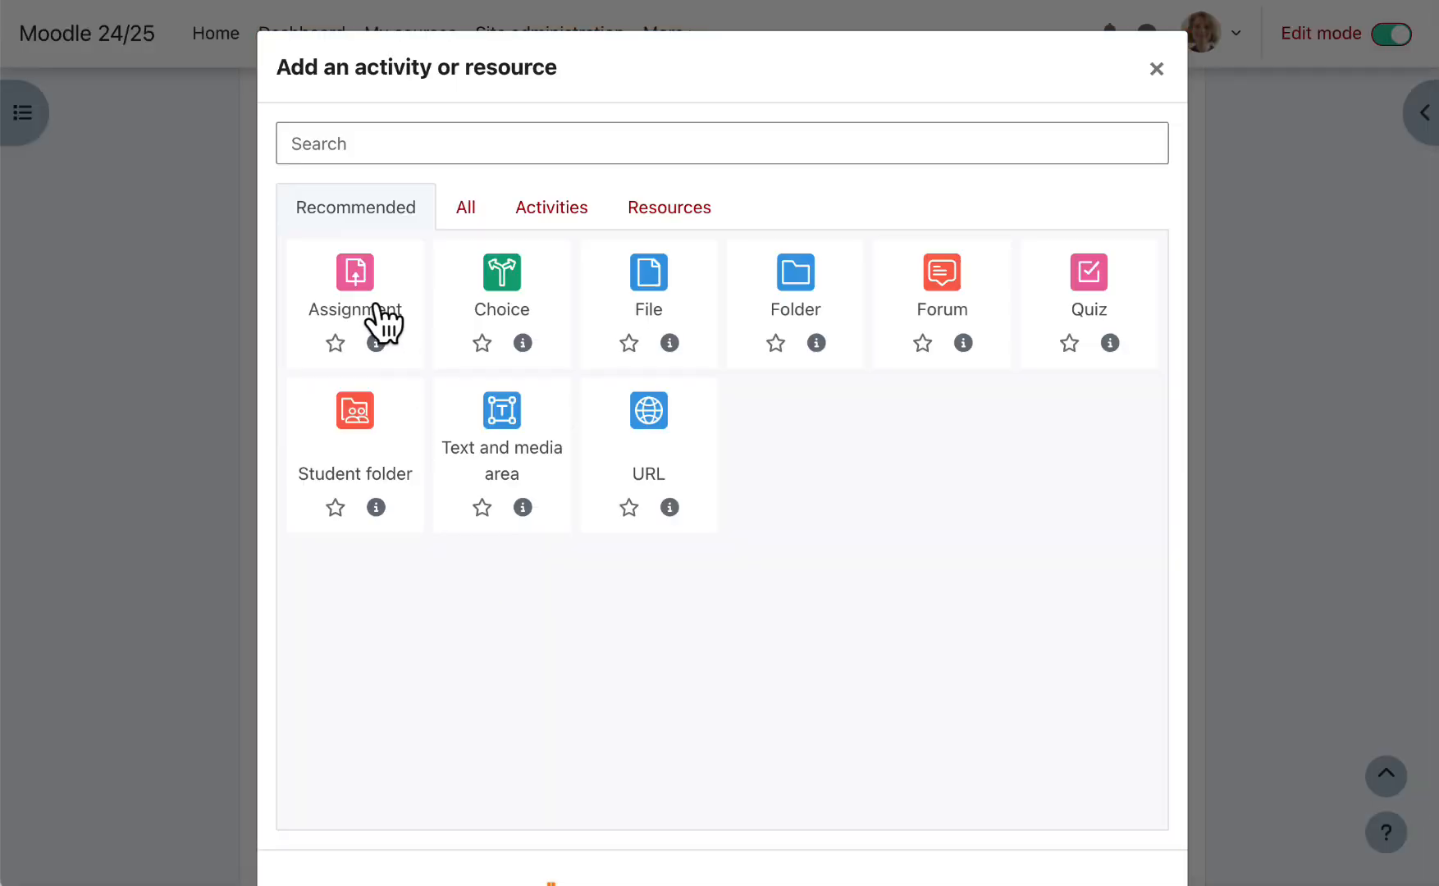
left_click(377, 316)
left_click(697, 558)
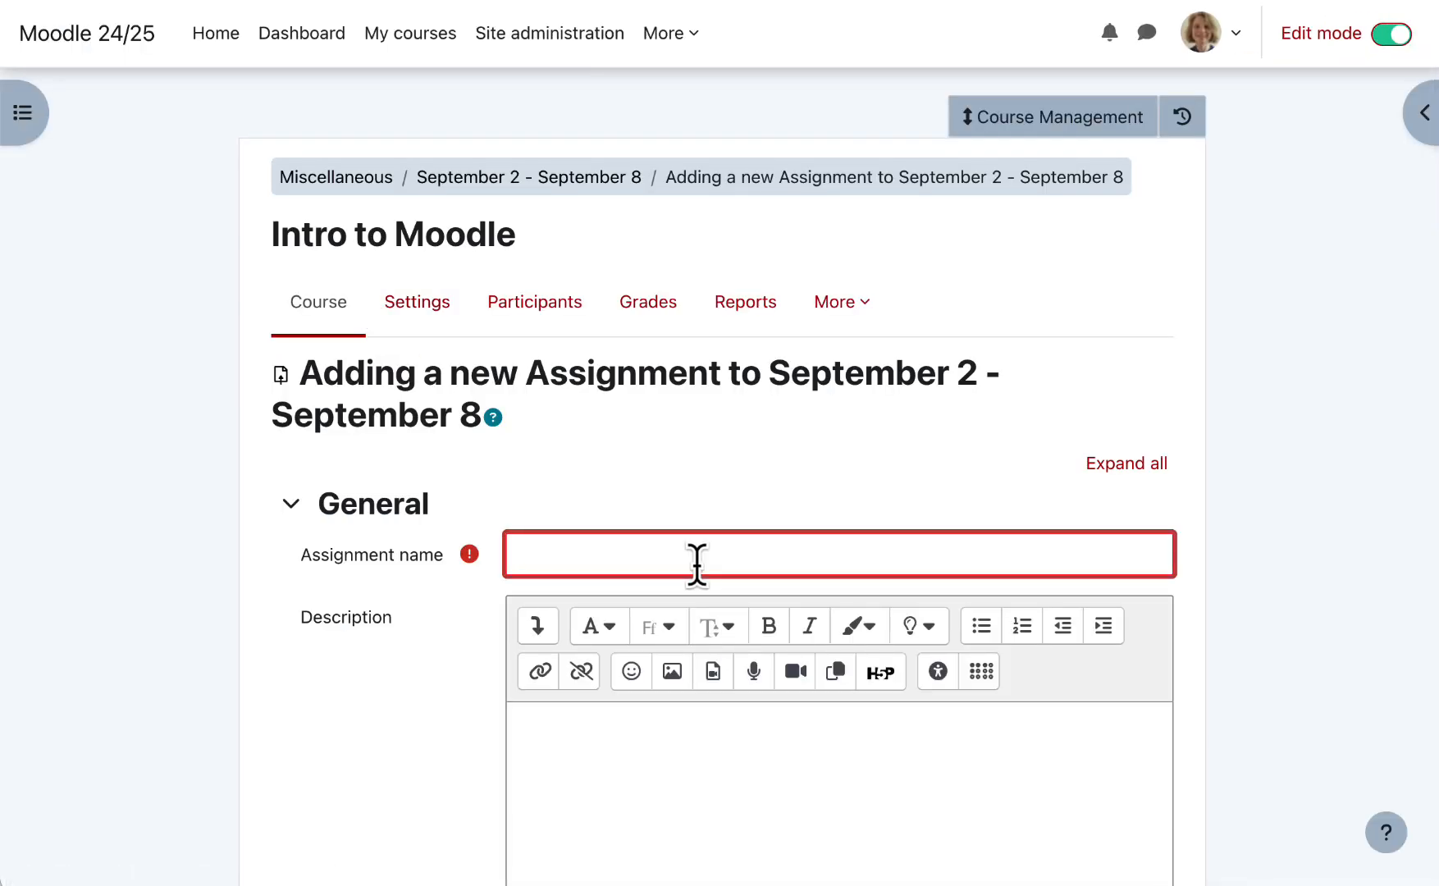
type("assignment")
- Remove the View the activity requirement from the assignment's completion conditions and save, returning to the course
scroll(697, 567, "down", 15)
scroll(698, 567, "down", 5)
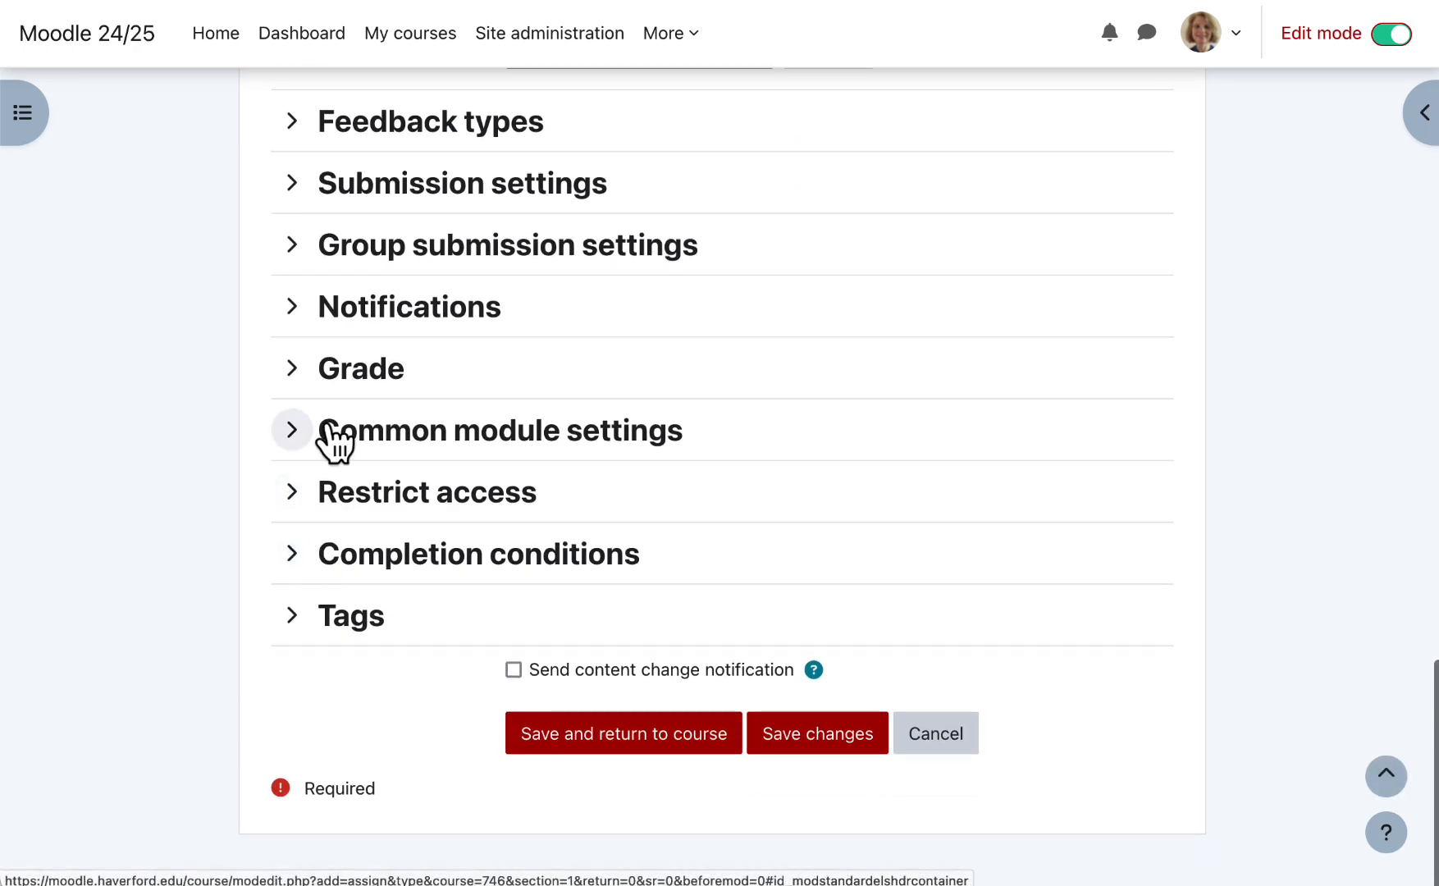
left_click(302, 554)
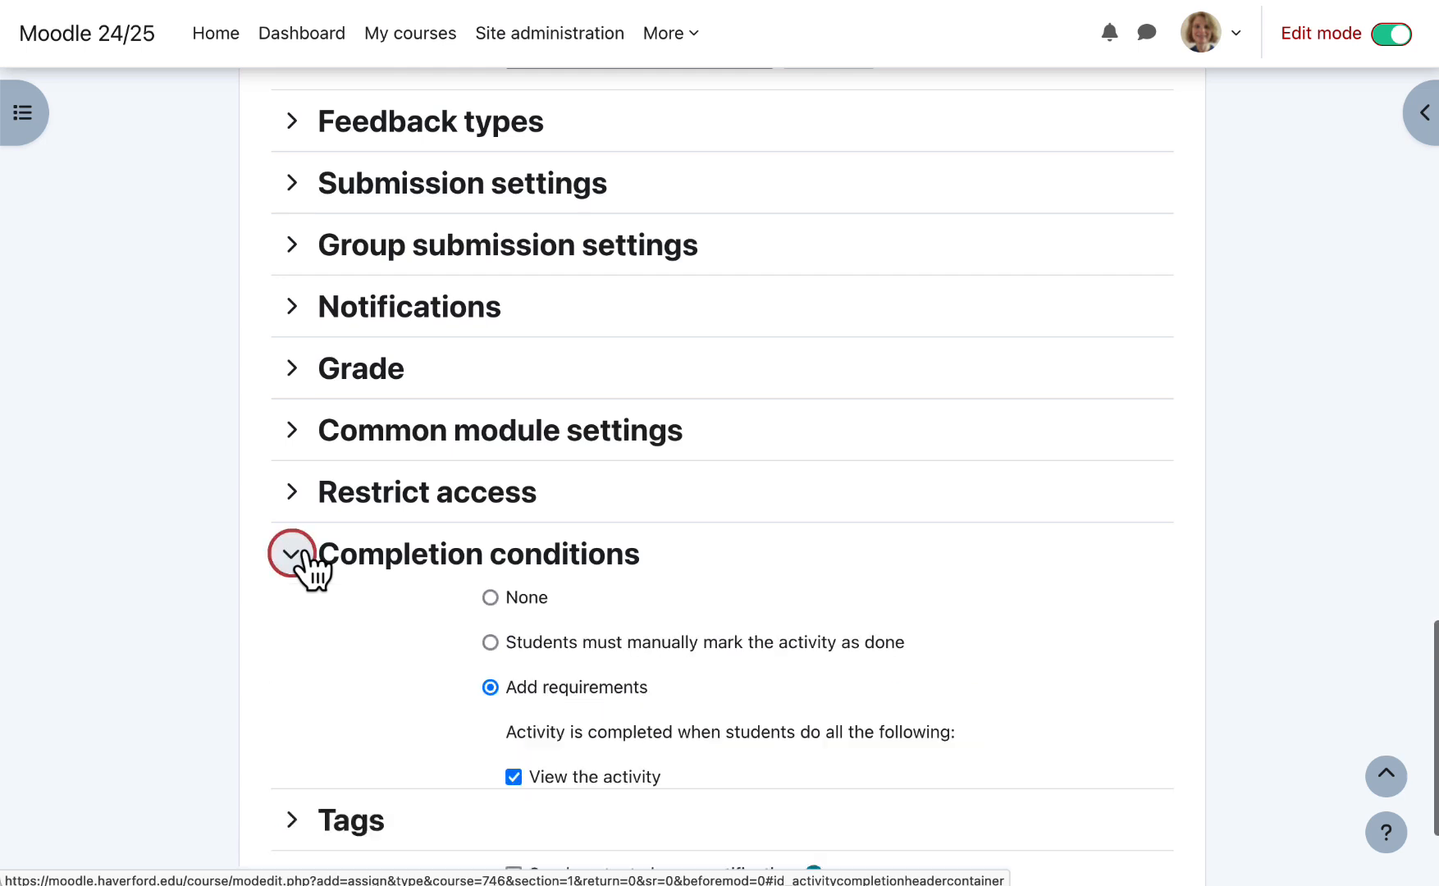
scroll(305, 567, "down", 5)
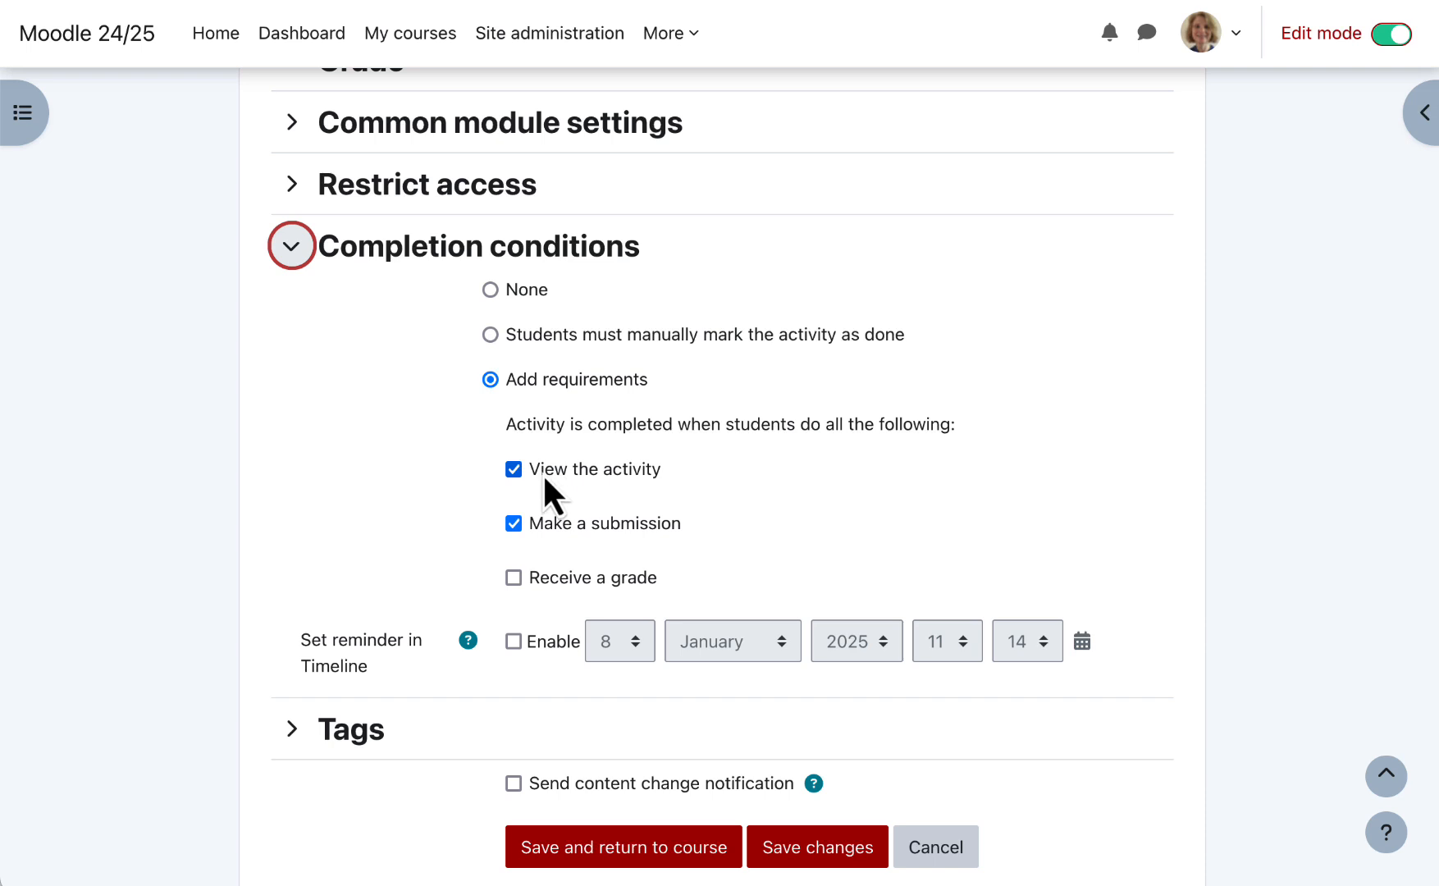
left_click(514, 468)
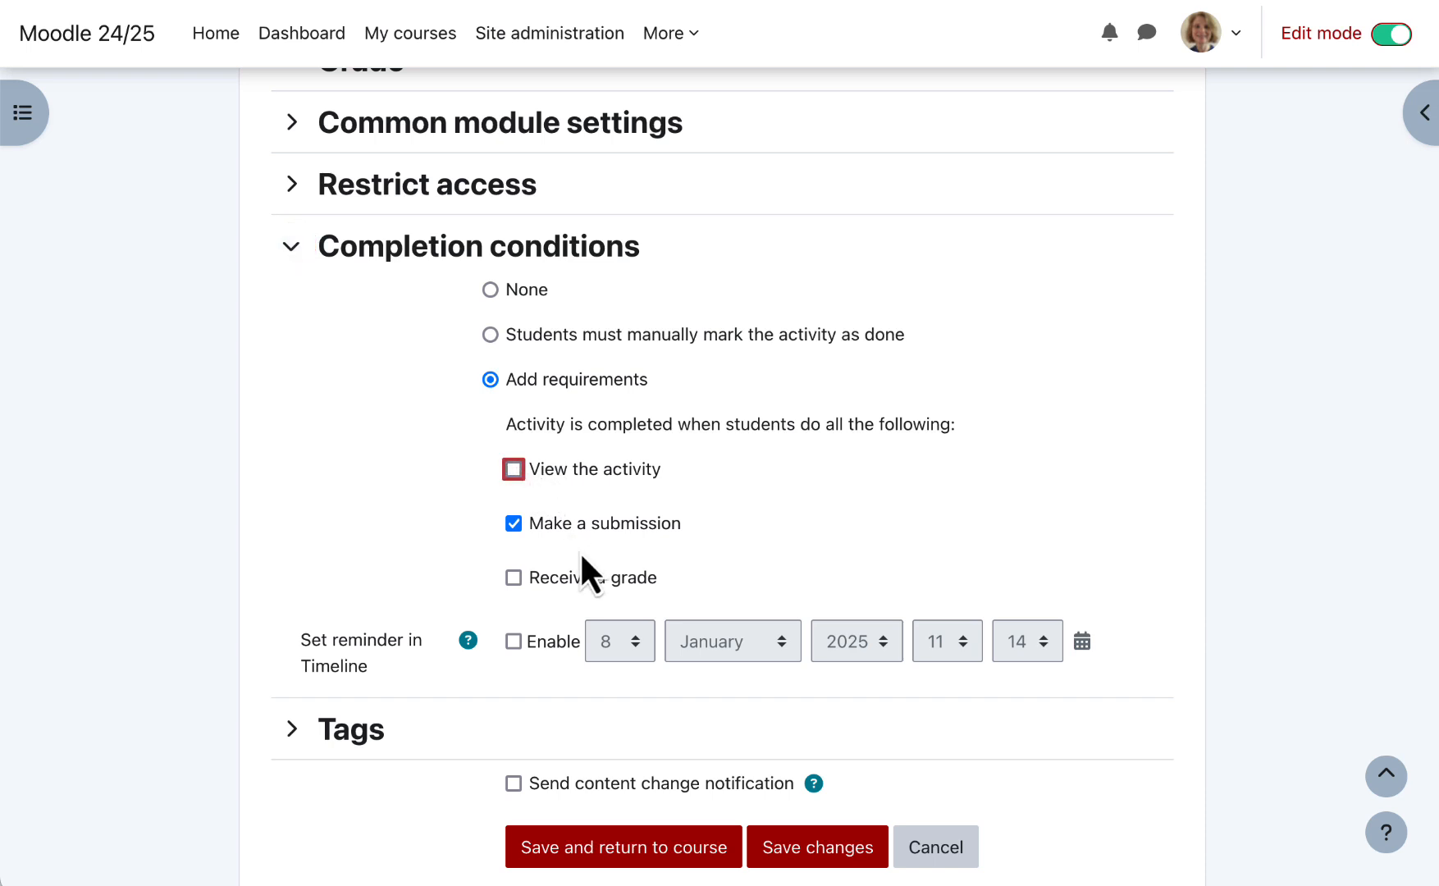
scroll(581, 558, "down", 3)
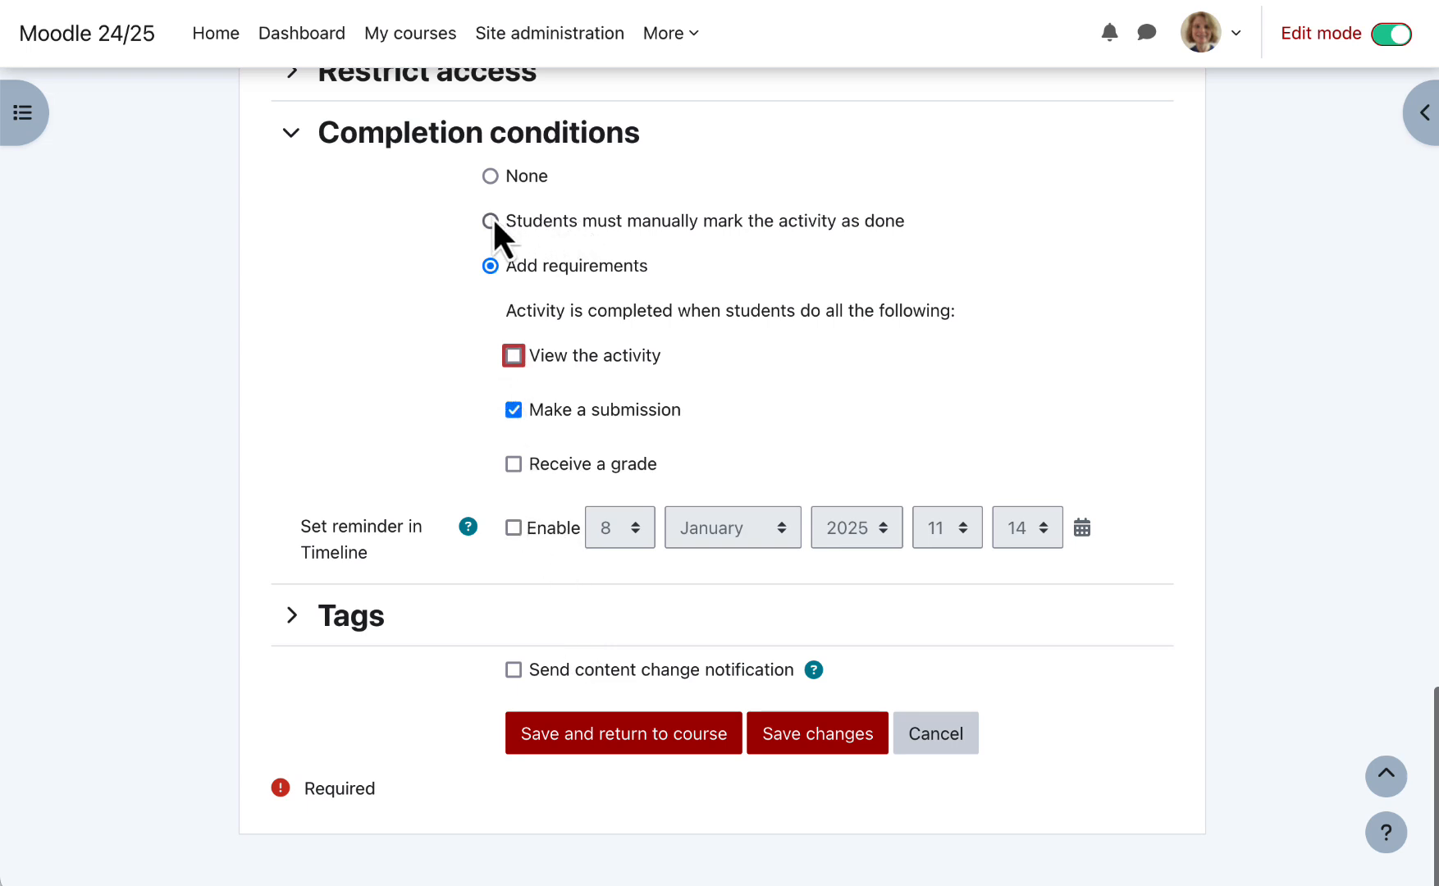
left_click(559, 730)
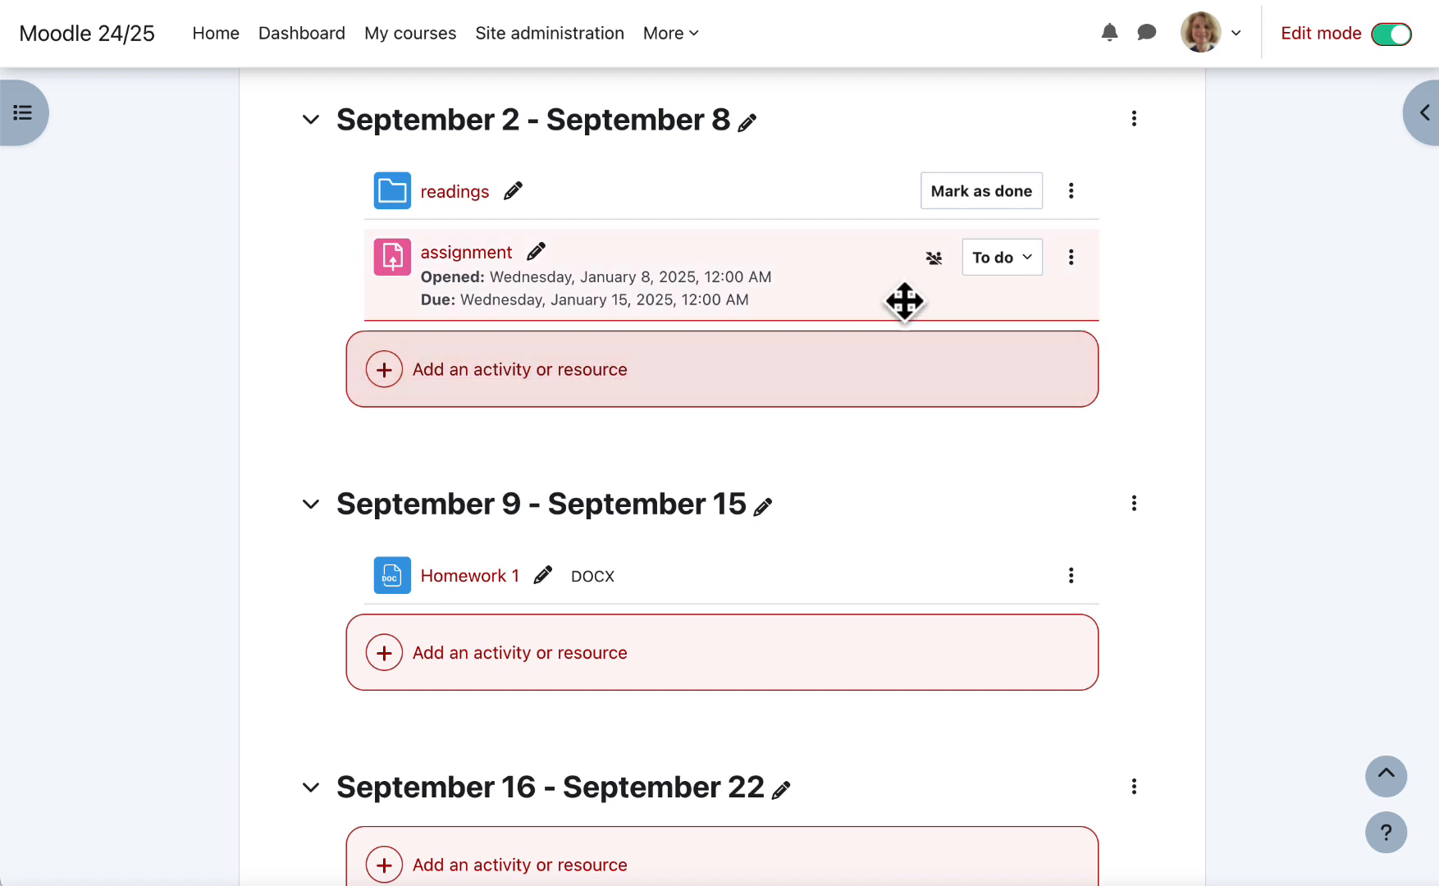
- Show the new assignment's completion requirements on the course page
left_click(1024, 264)
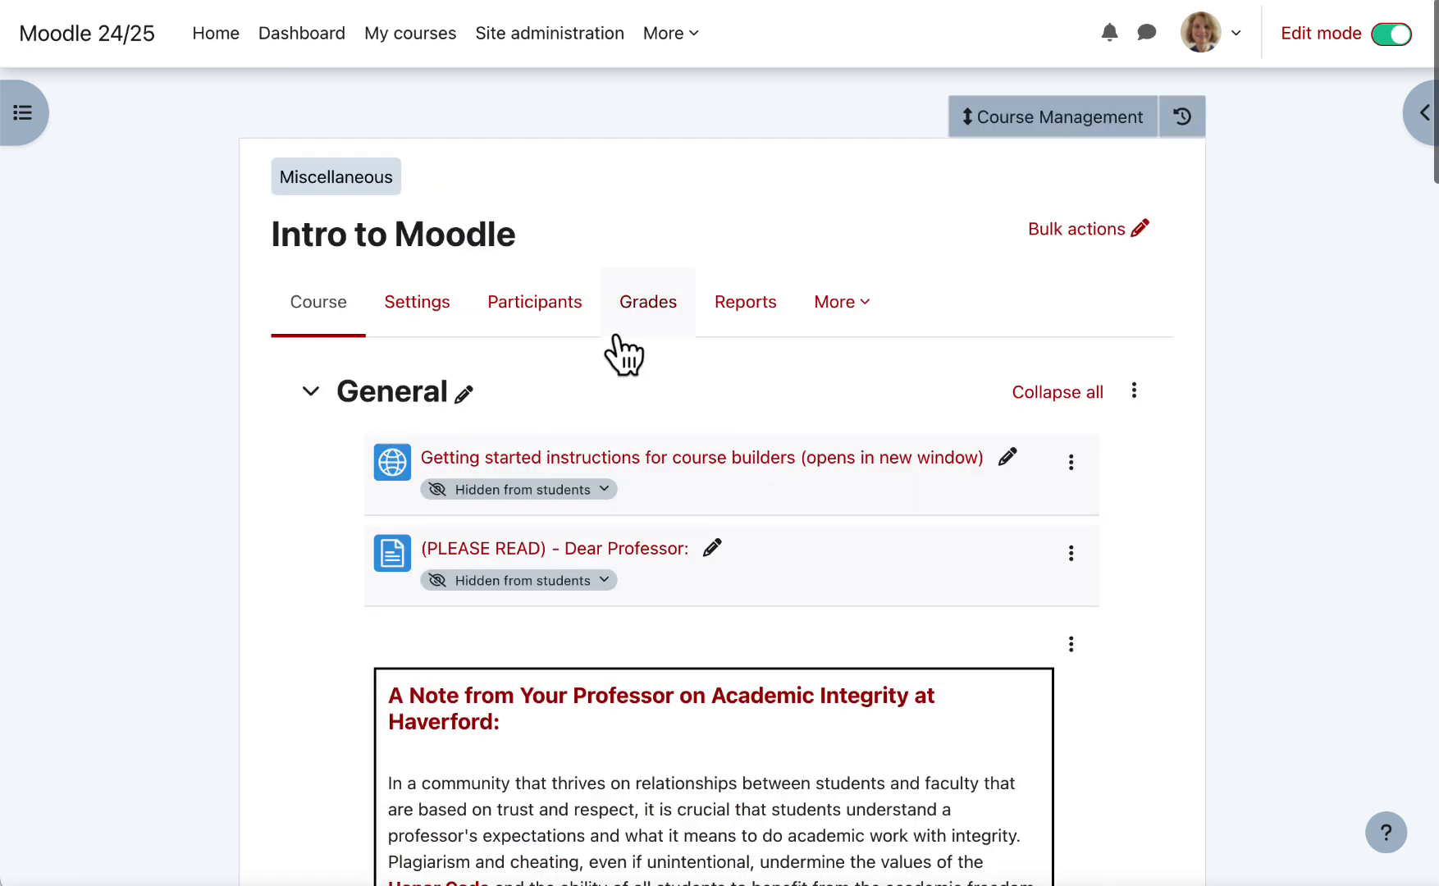
- Set the course eval questionnaire's completion conditions to None and save, returning to the course
scroll(624, 352, "down", 15)
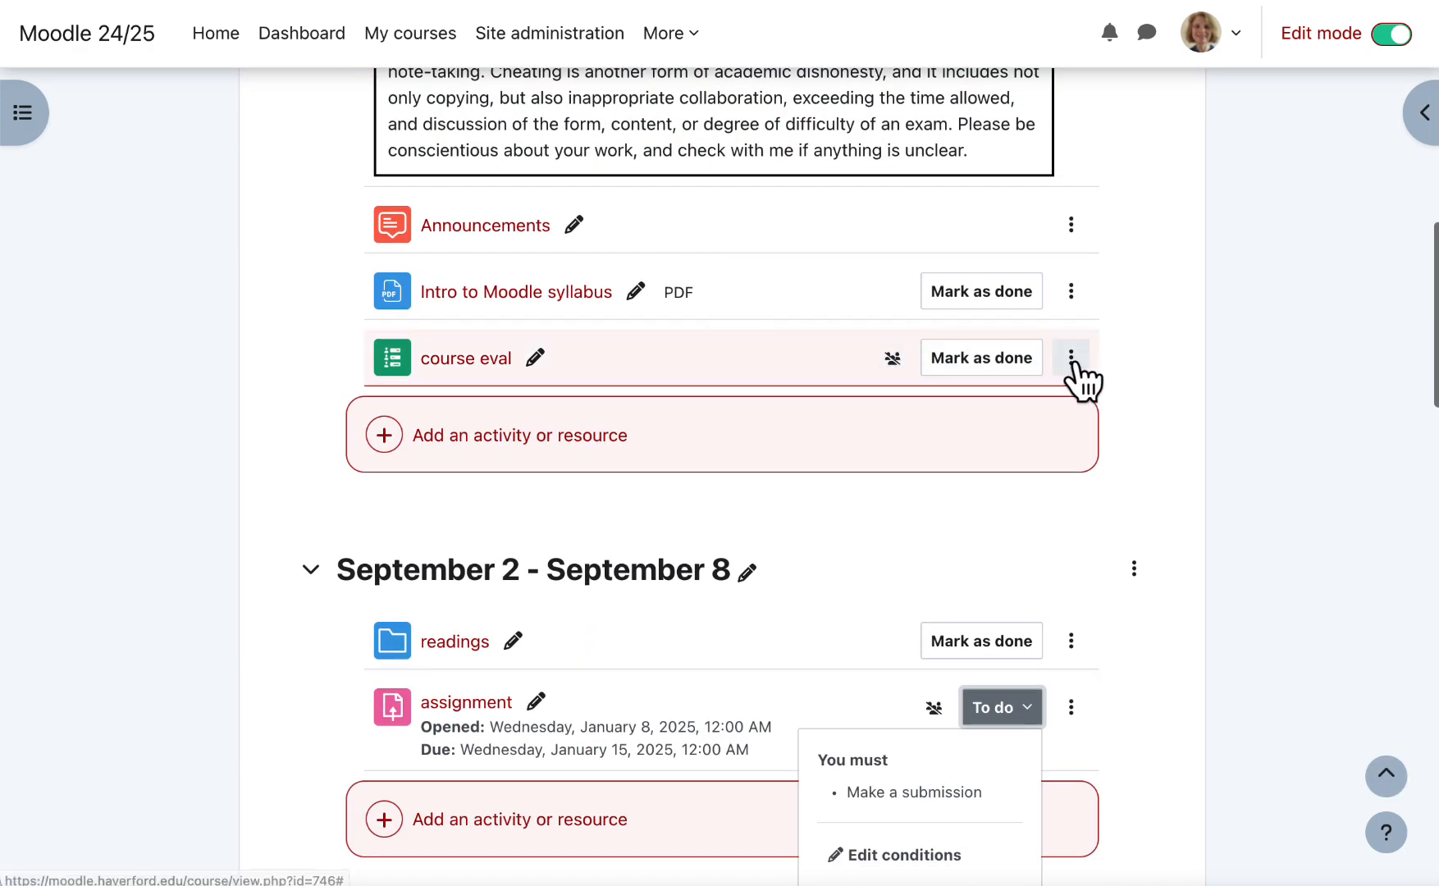
left_click(1082, 366)
left_click(1021, 410)
scroll(820, 492, "down", 10)
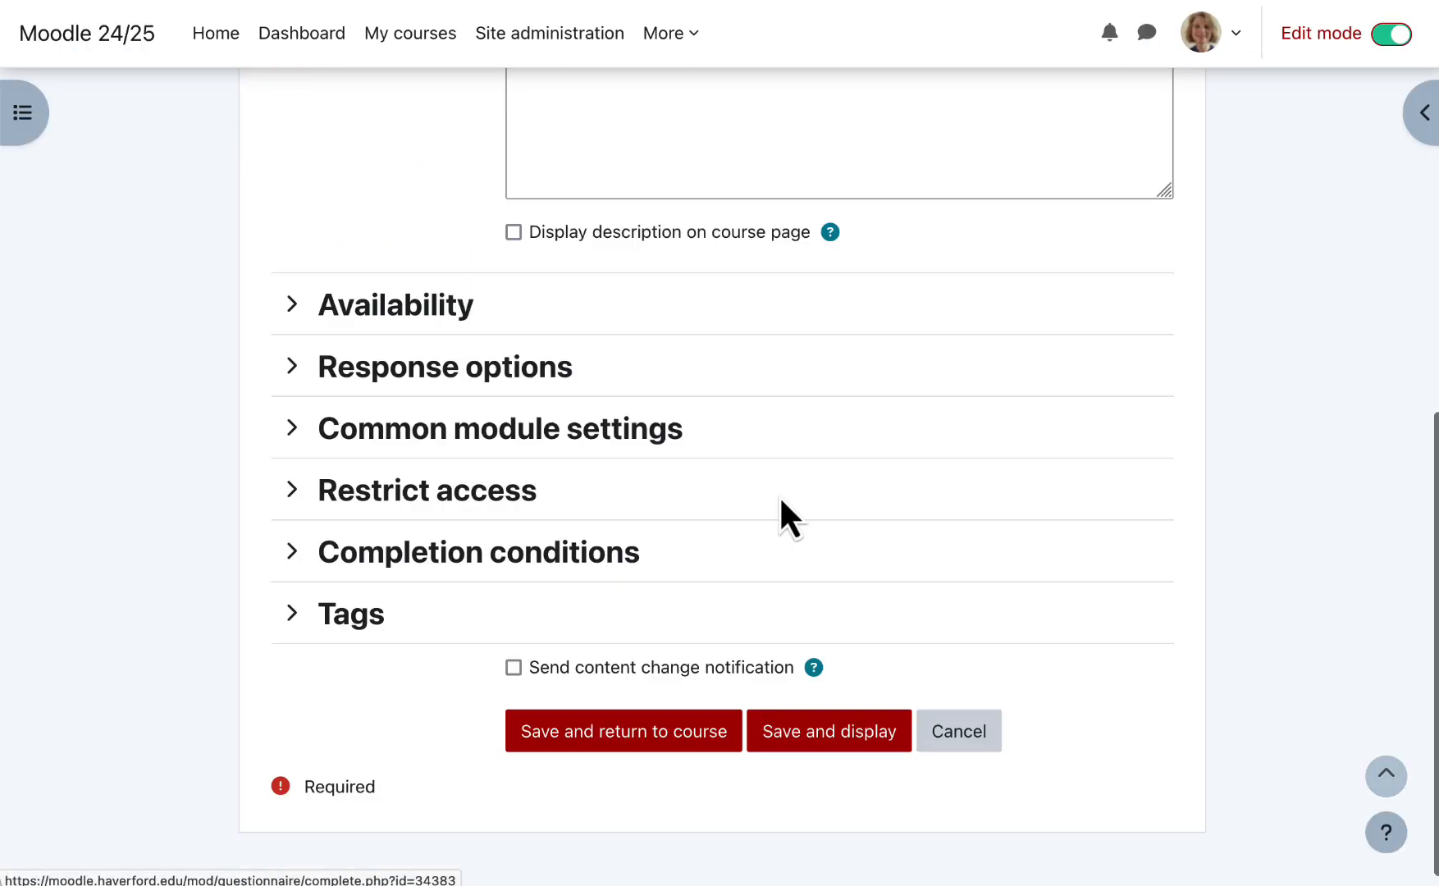
left_click(330, 554)
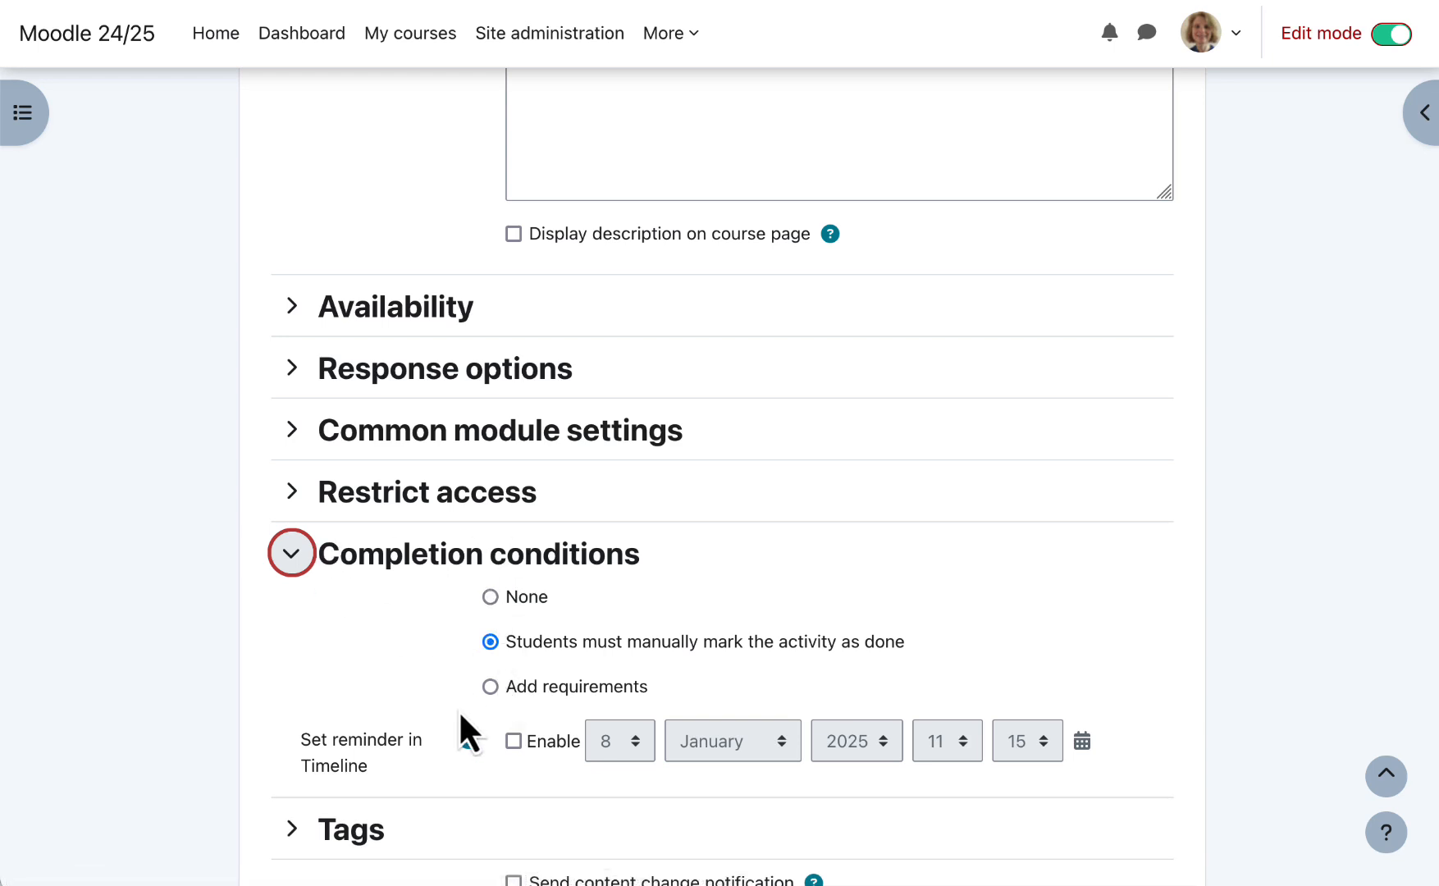
left_click(490, 687)
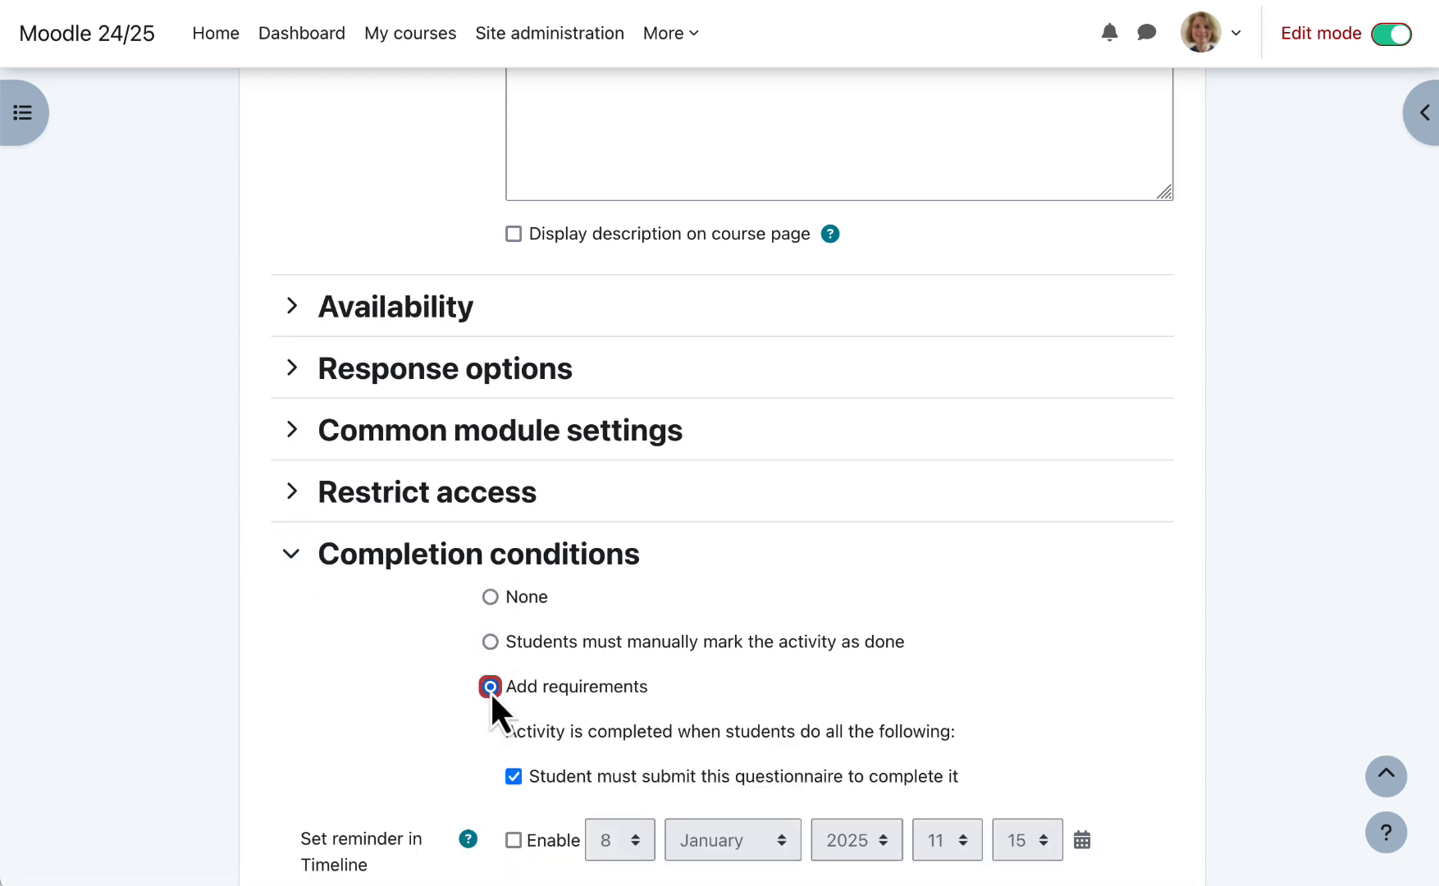
left_click(490, 597)
scroll(489, 610, "down", 3)
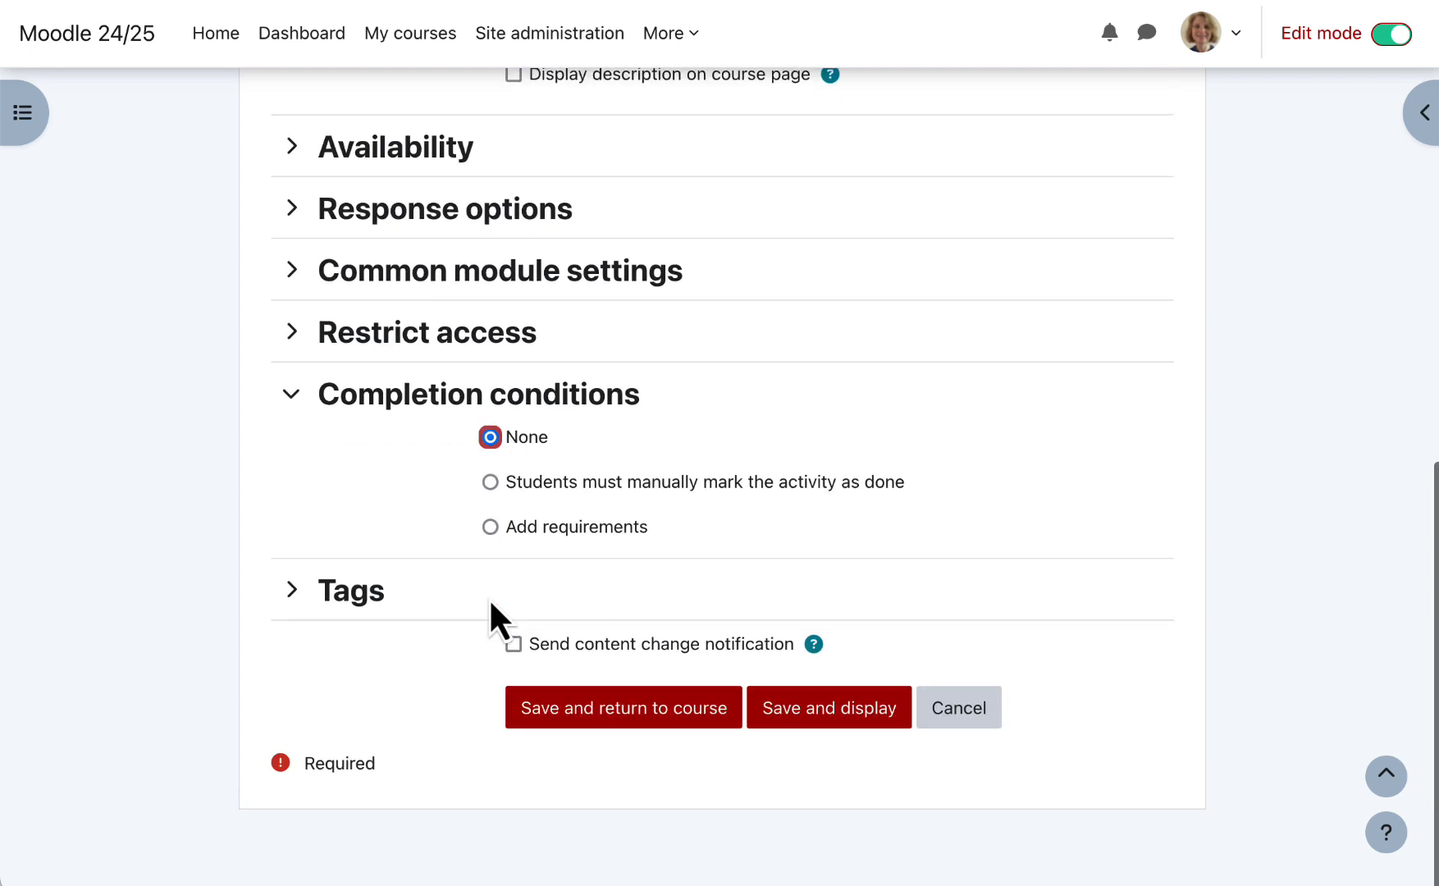
left_click(617, 729)
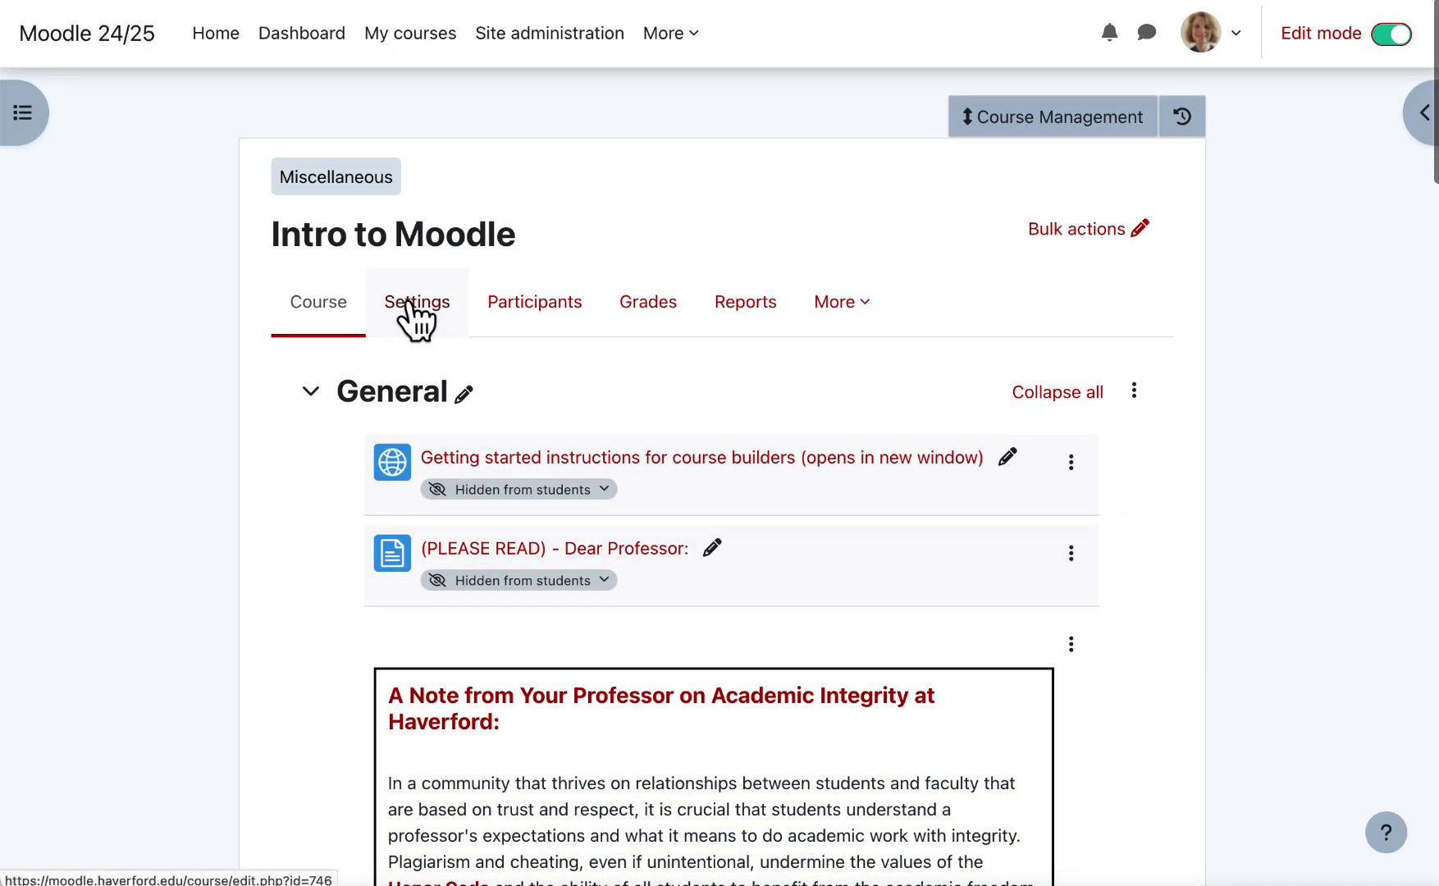
- Set Enable completion tracking to No in the course settings and save the change
scroll(408, 302, "down", 9)
scroll(407, 301, "up", 8)
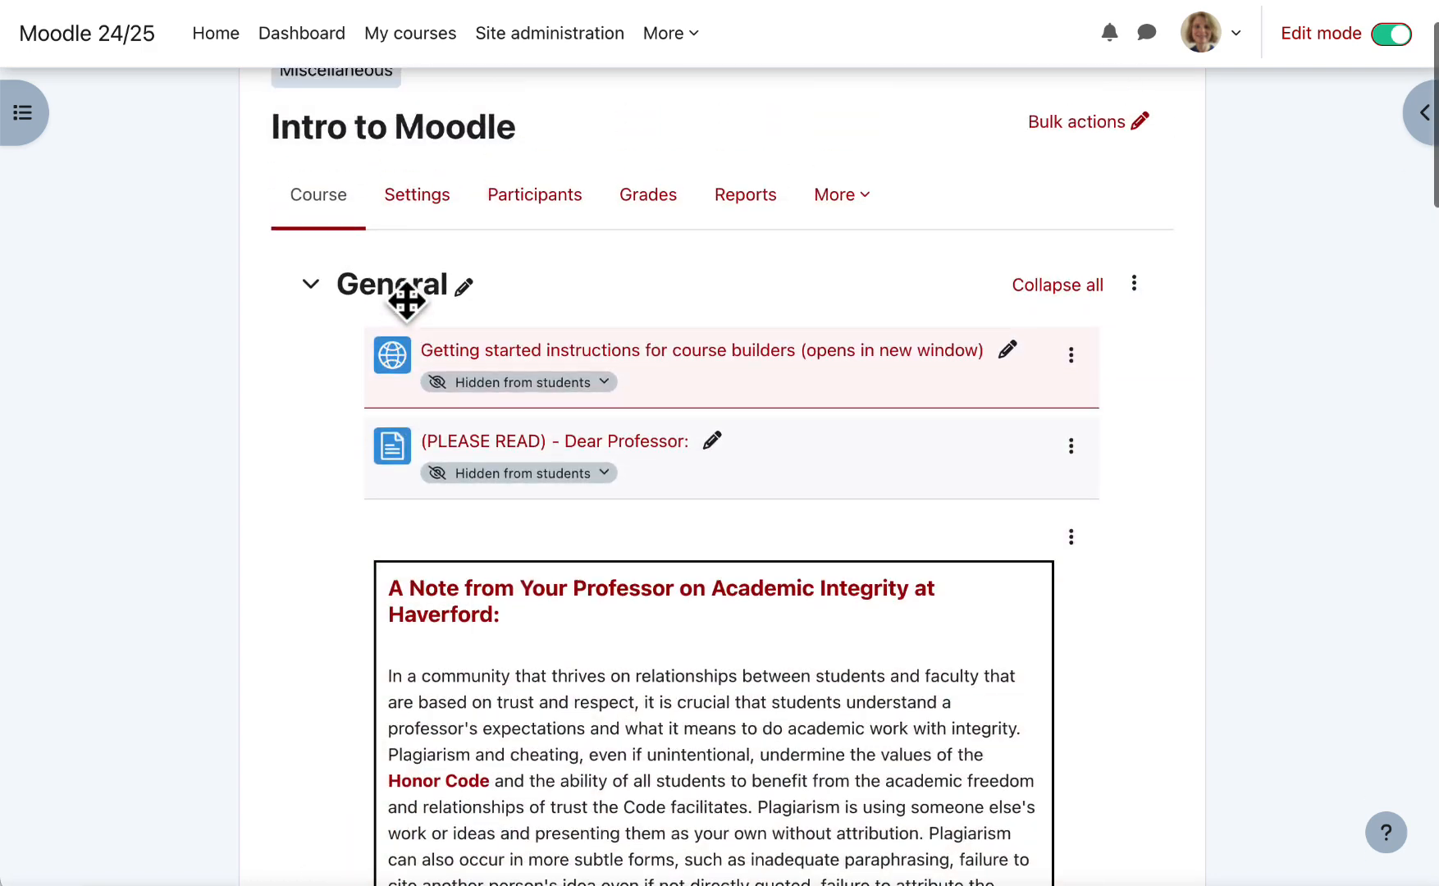
left_click(428, 197)
scroll(431, 193, "down", 10)
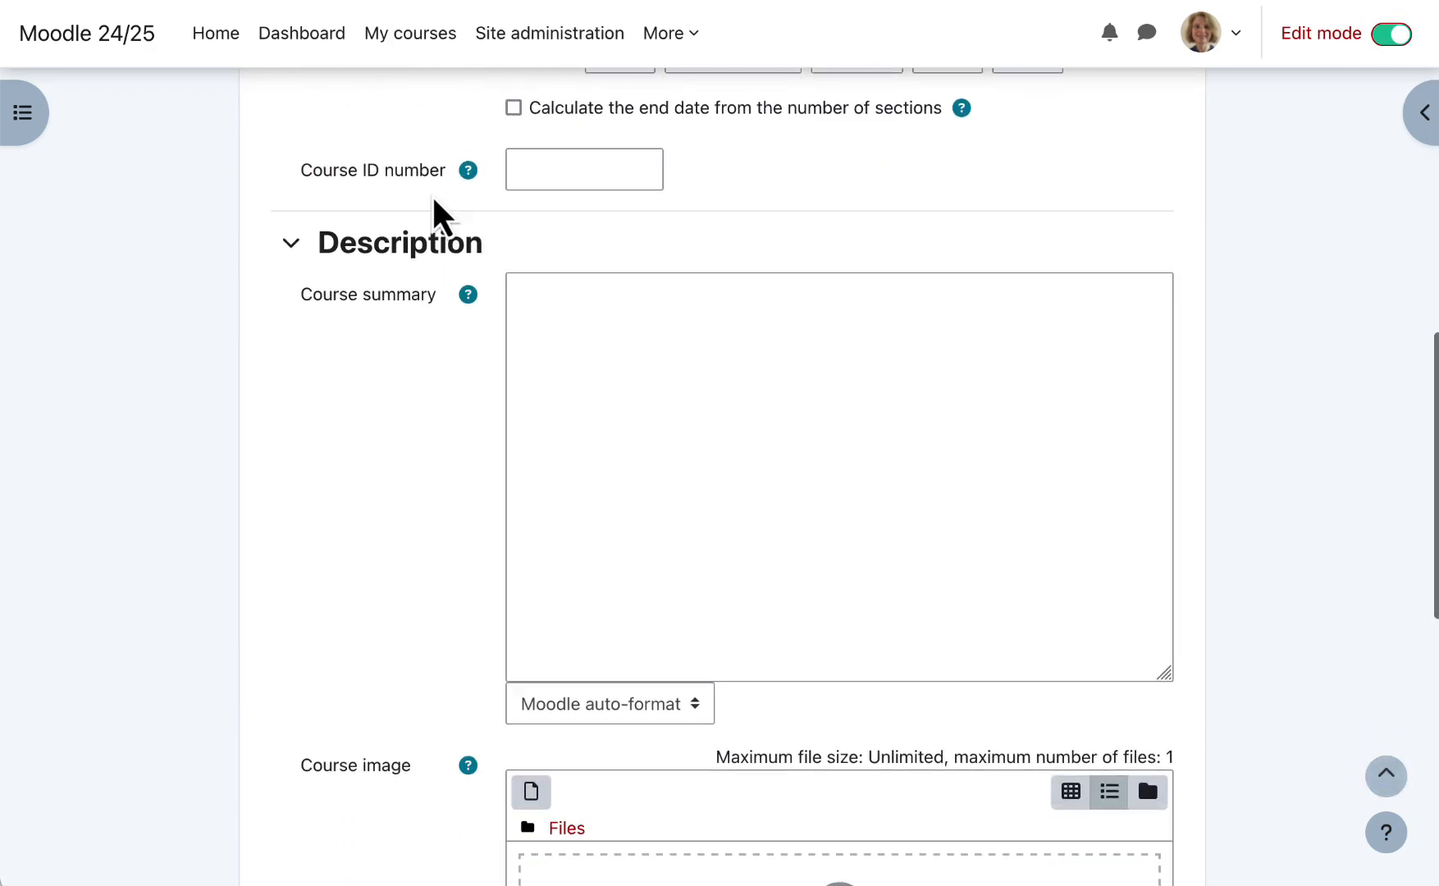
scroll(432, 197, "up", 10)
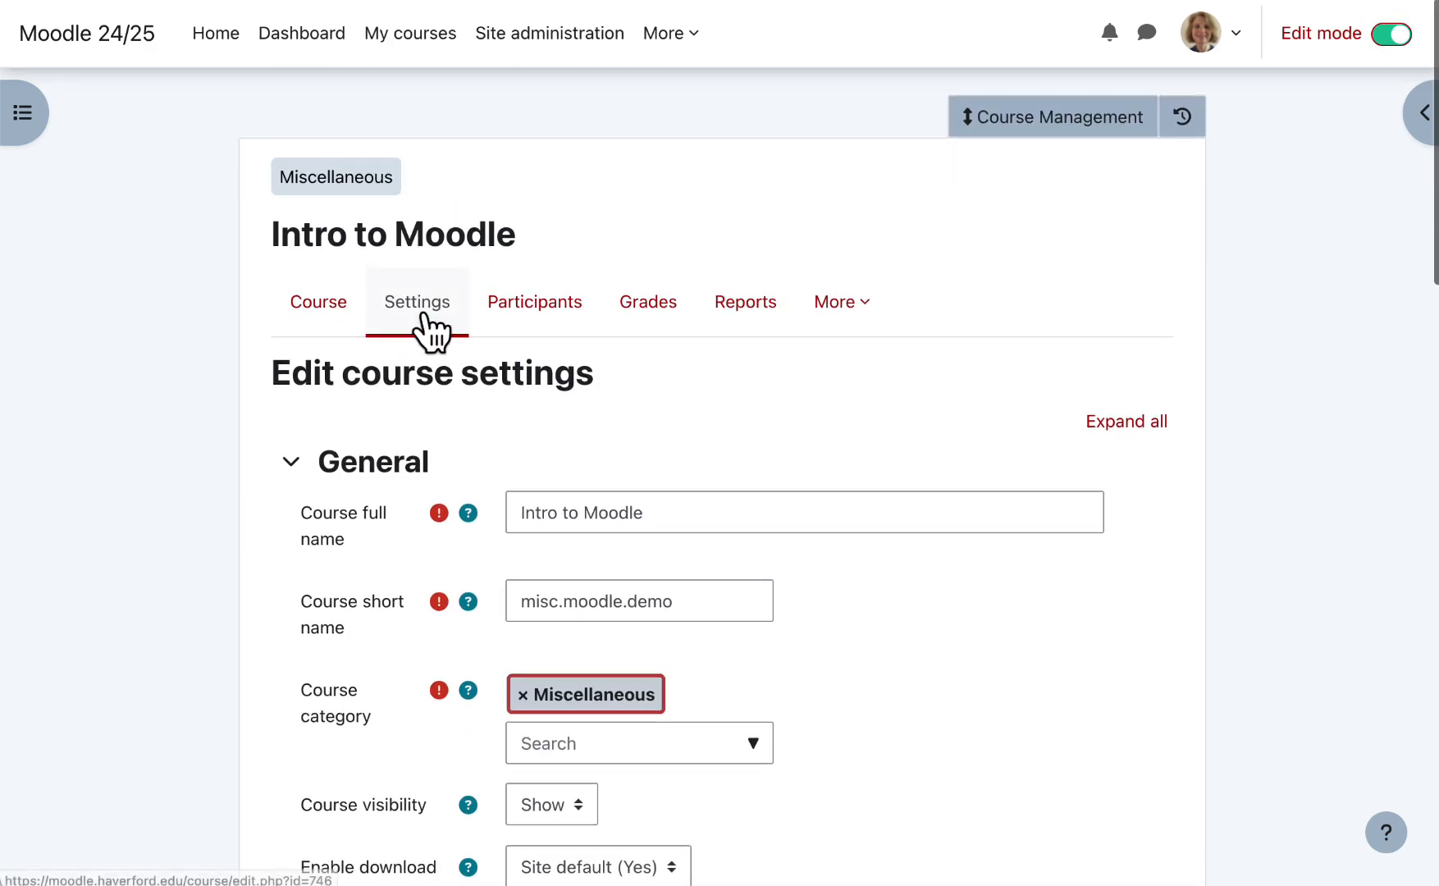
scroll(423, 315, "down", 12)
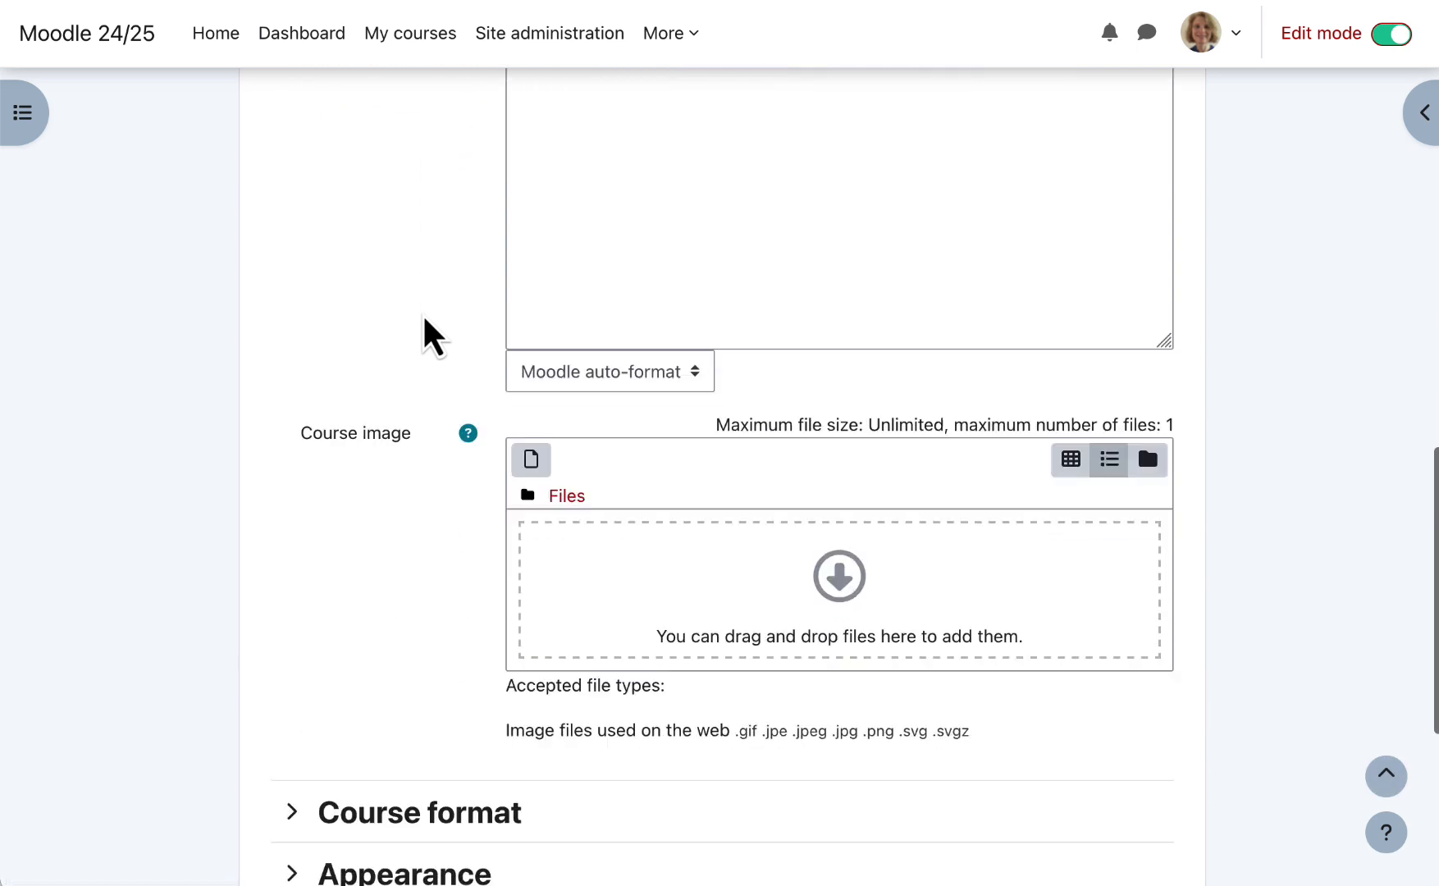
scroll(422, 312, "down", 6)
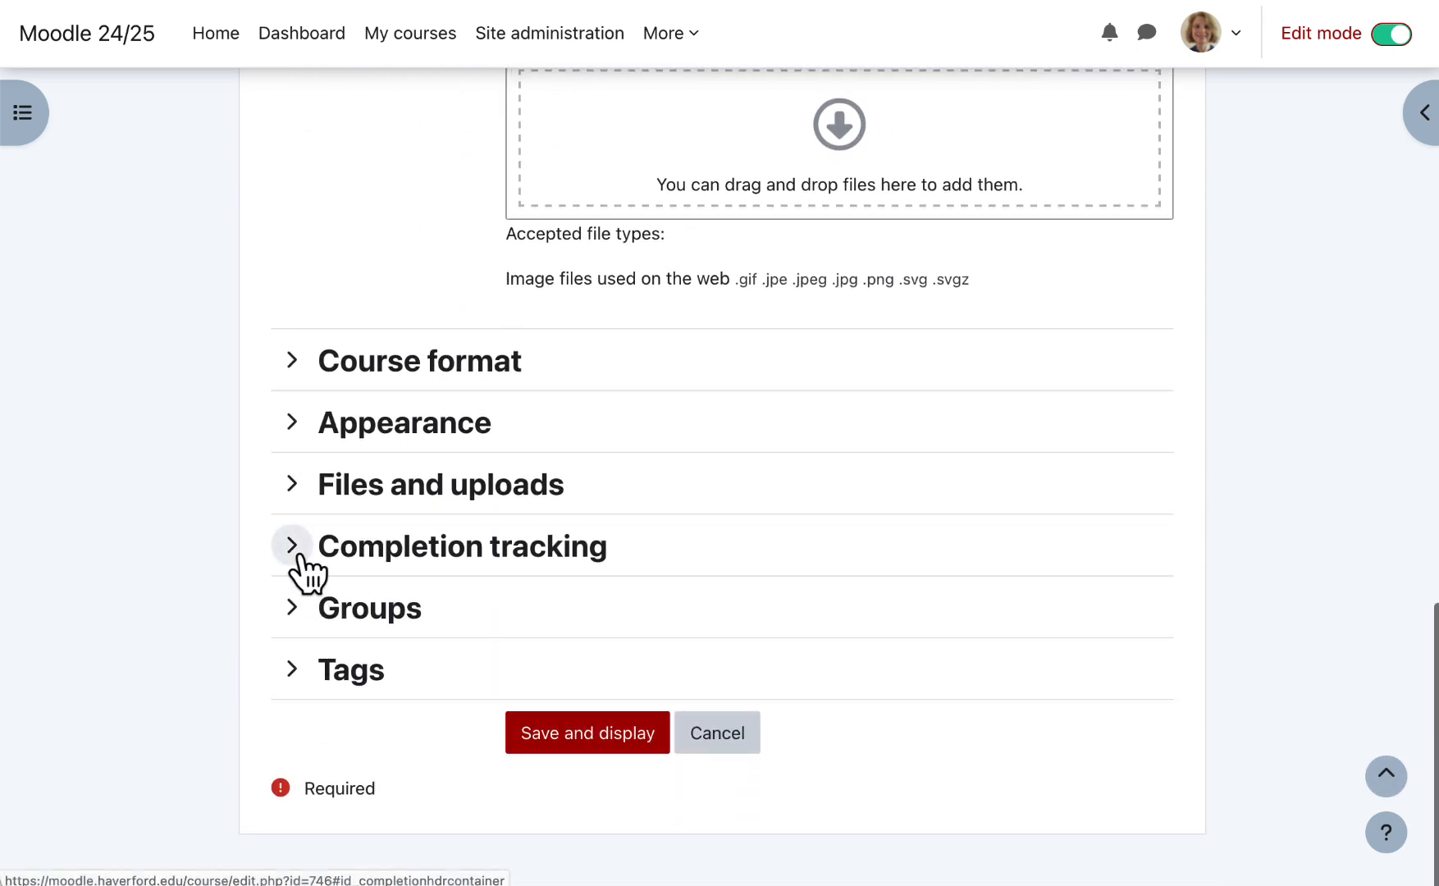
left_click(293, 546)
left_click(541, 604)
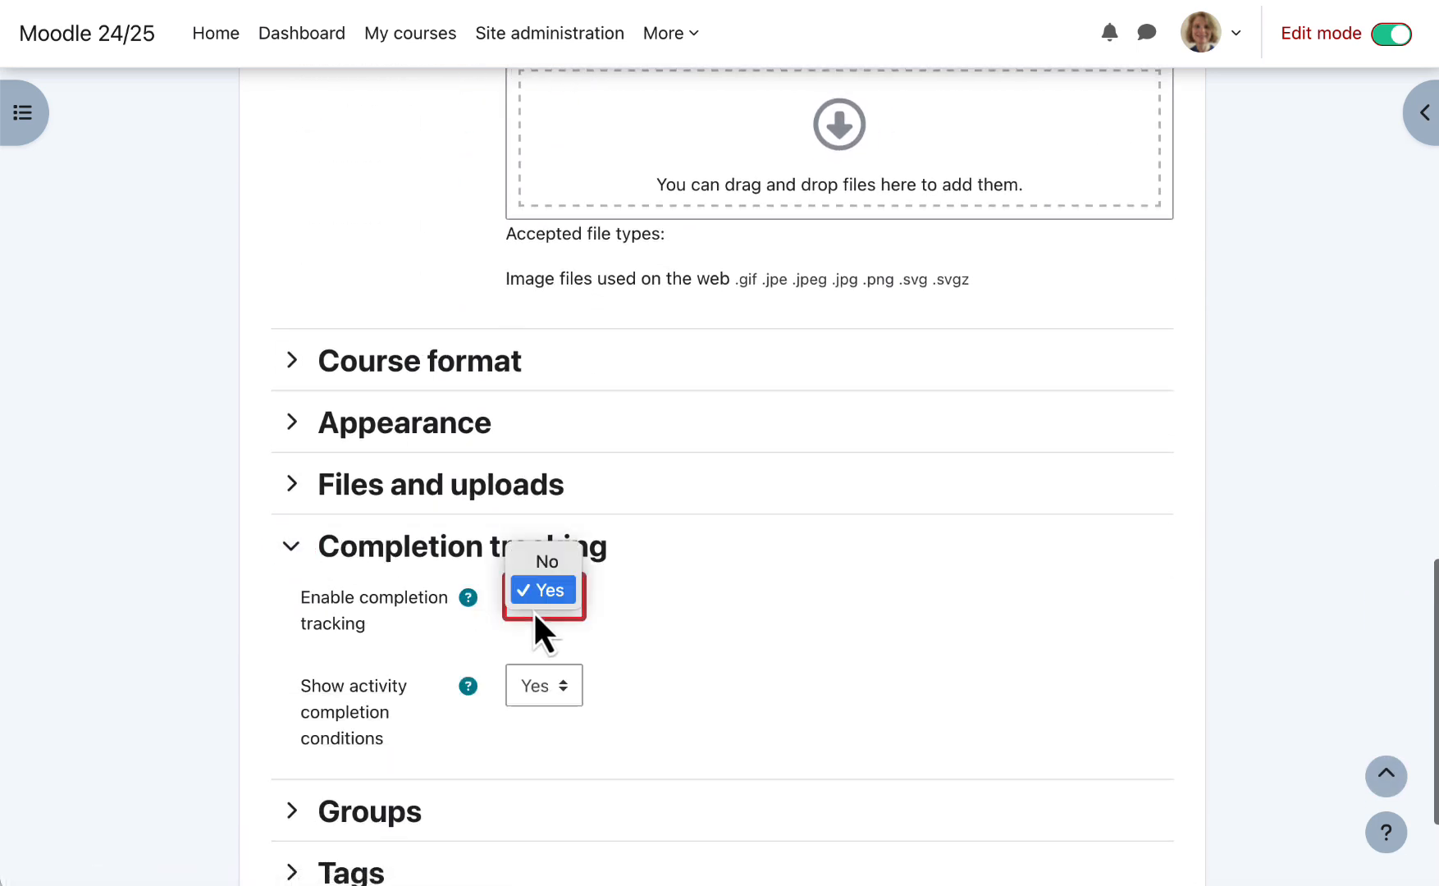
left_click(543, 563)
left_click(561, 824)
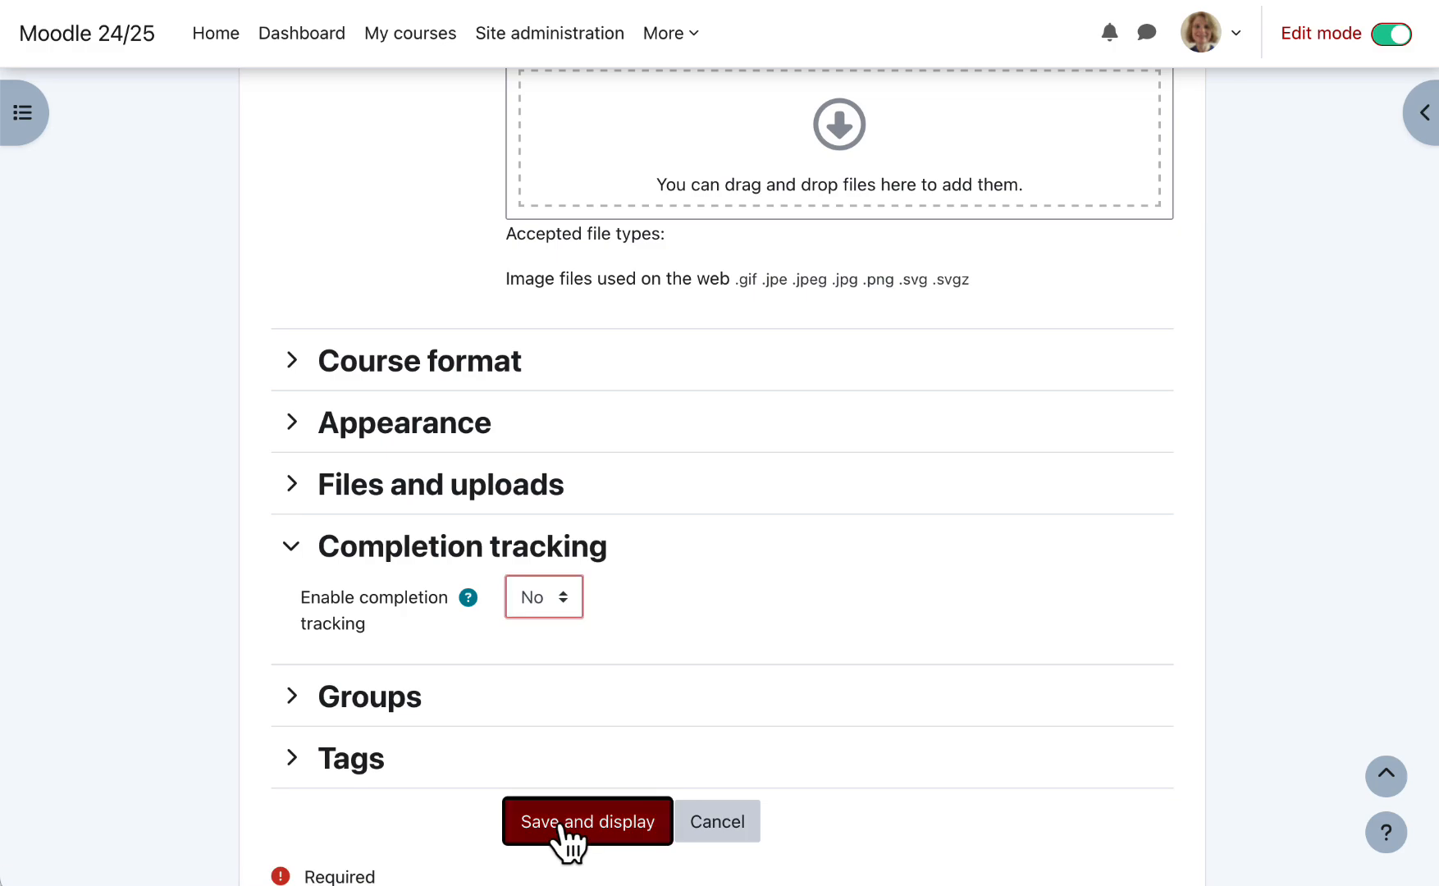
- Check the course page without completion tracking, set Enable completion tracking back to Yes in the course settings, and save
scroll(558, 823, "down", 10)
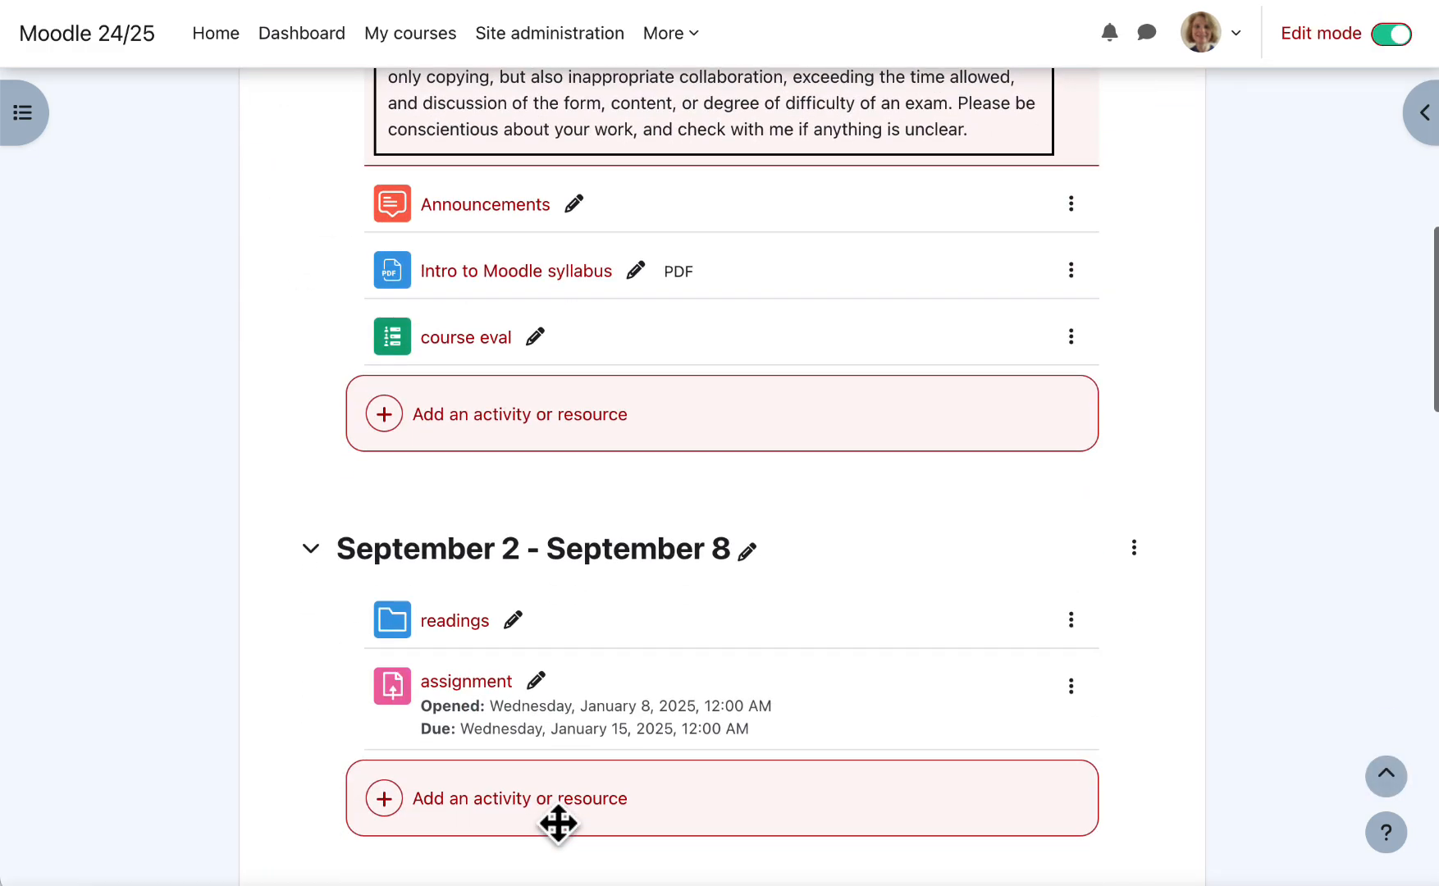
scroll(558, 823, "up", 10)
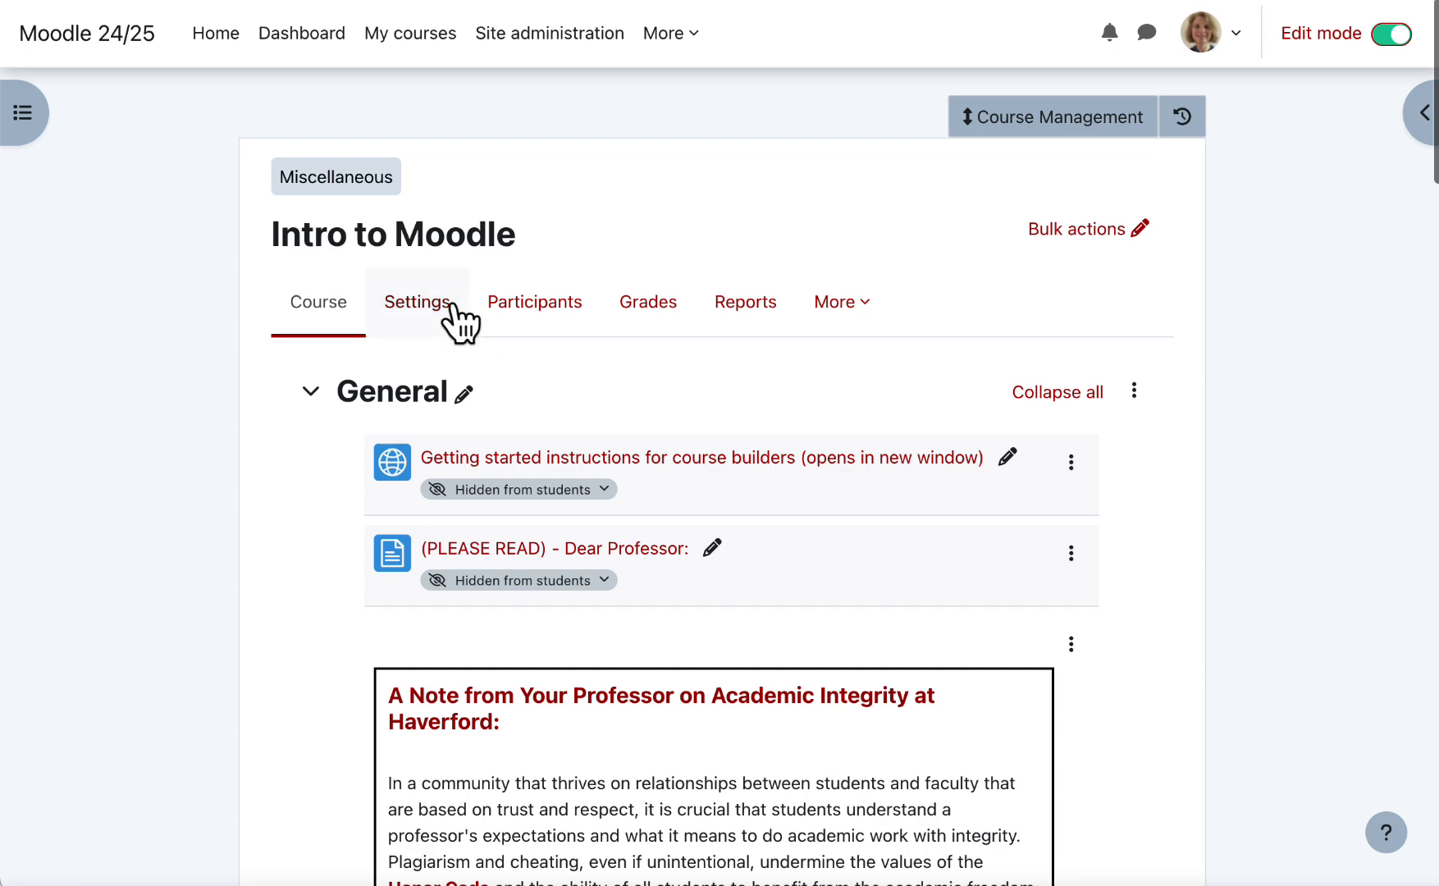
left_click(451, 308)
scroll(438, 556, "down", 15)
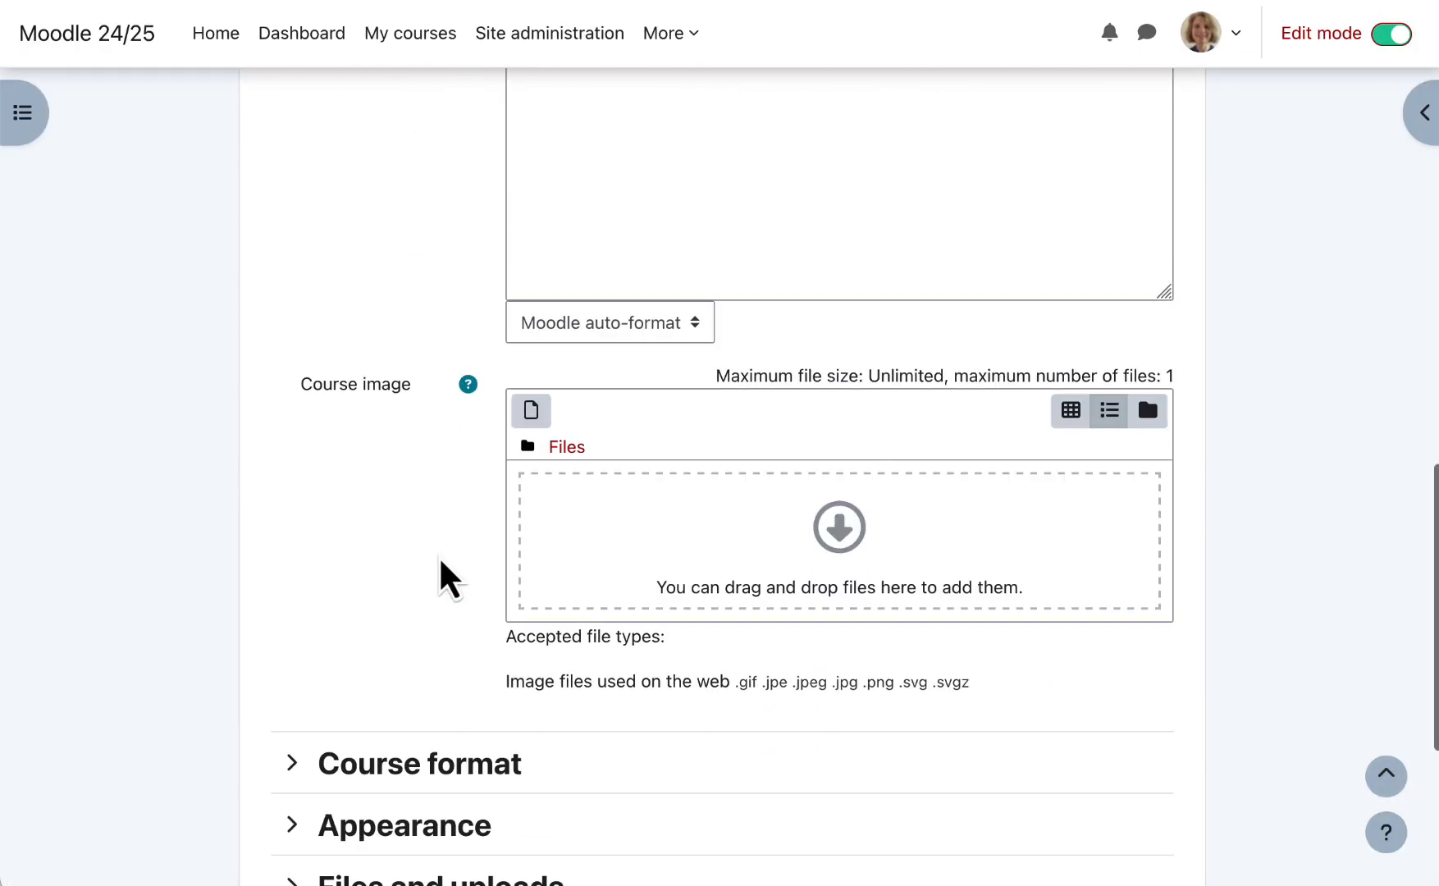
scroll(438, 555, "down", 3)
left_click(371, 704)
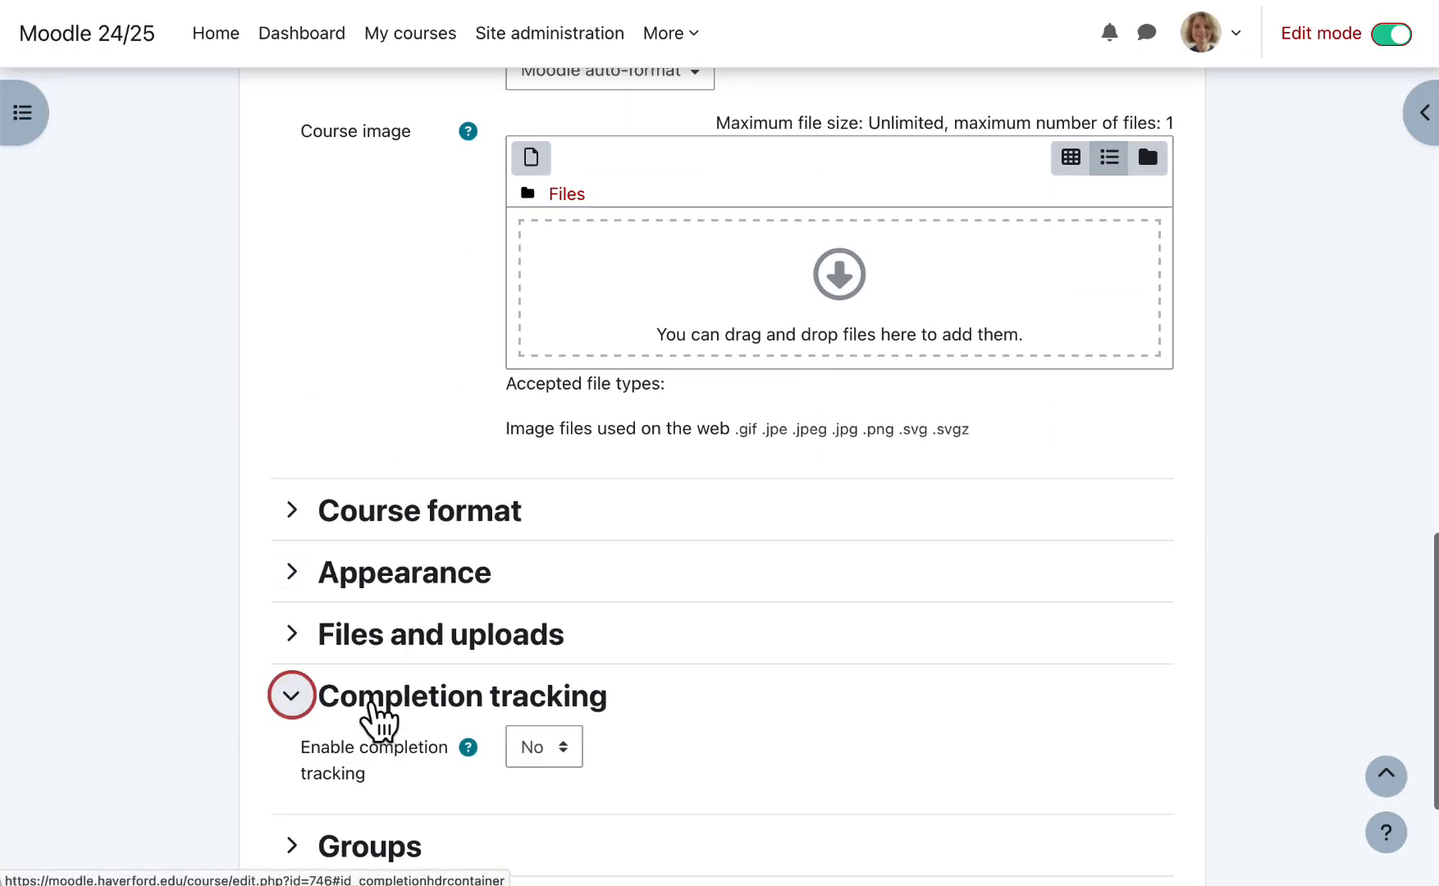
left_click(525, 748)
left_click(529, 774)
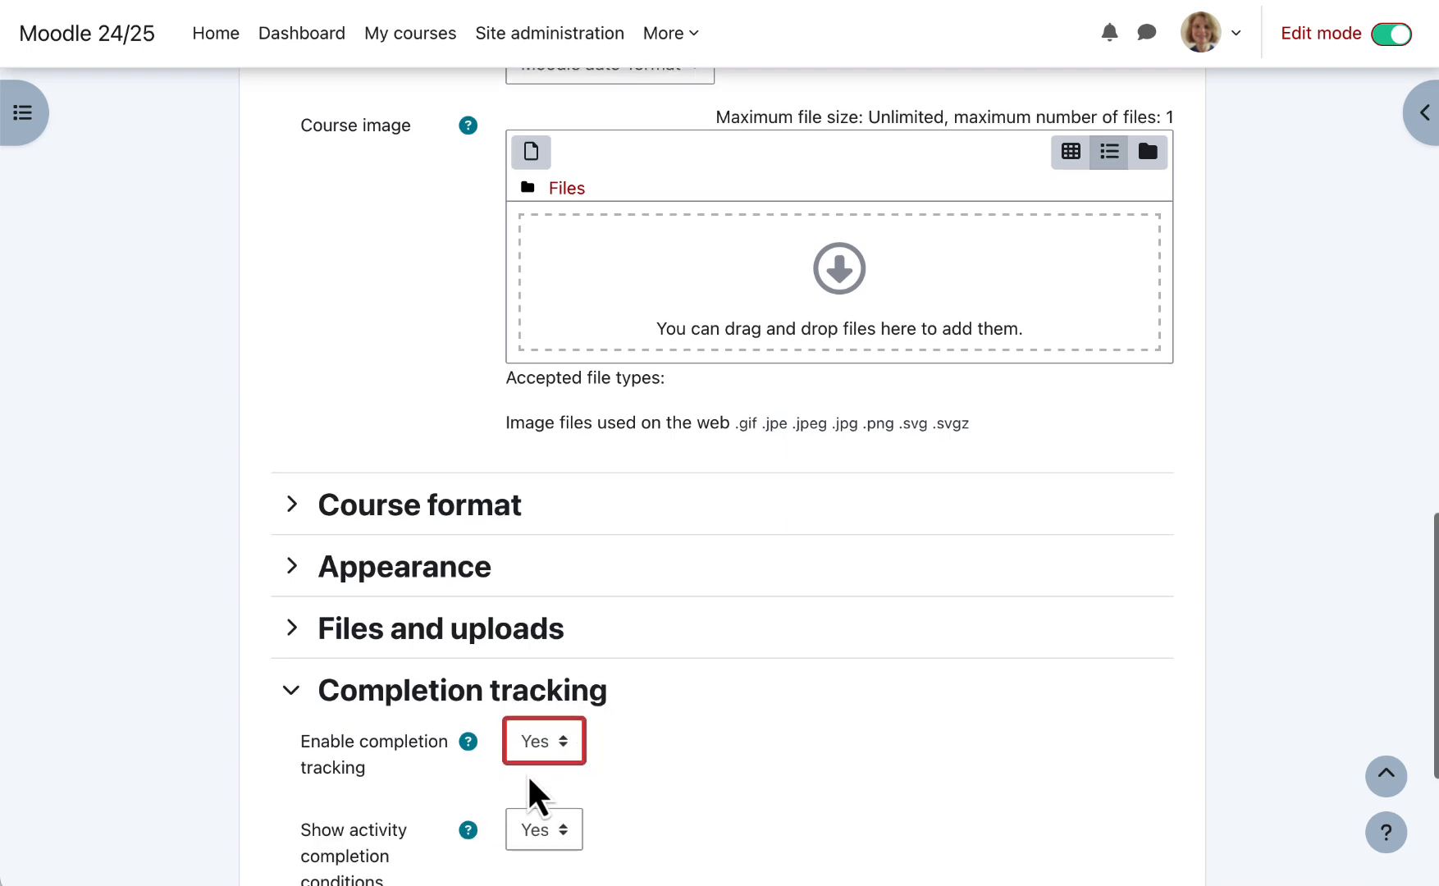
scroll(528, 772, "down", 5)
left_click(568, 739)
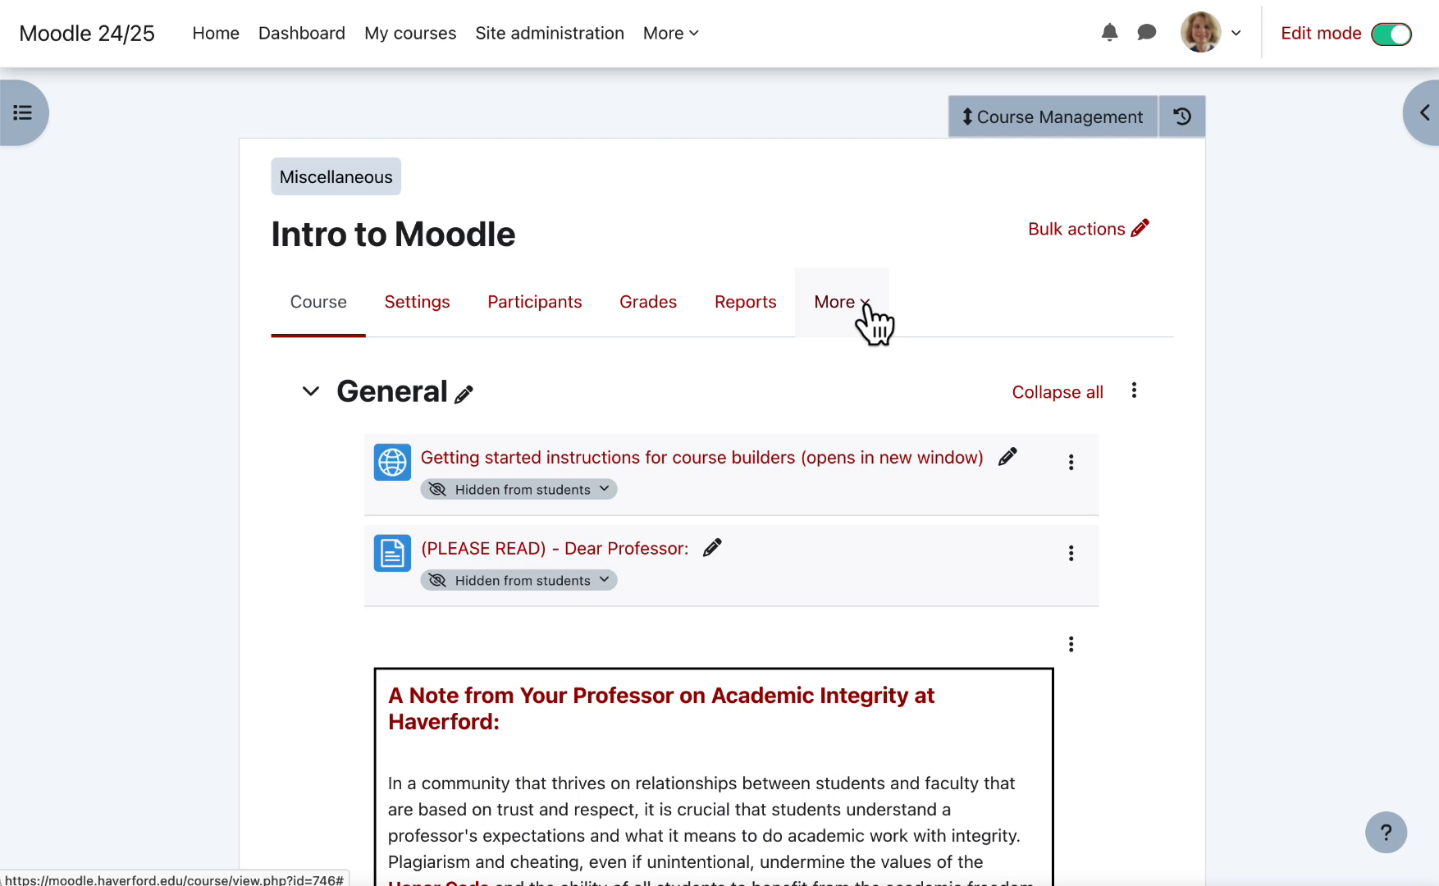
- Turn off edit mode and open the Bulk edit activity completion page from the course completion settings
left_click(1391, 35)
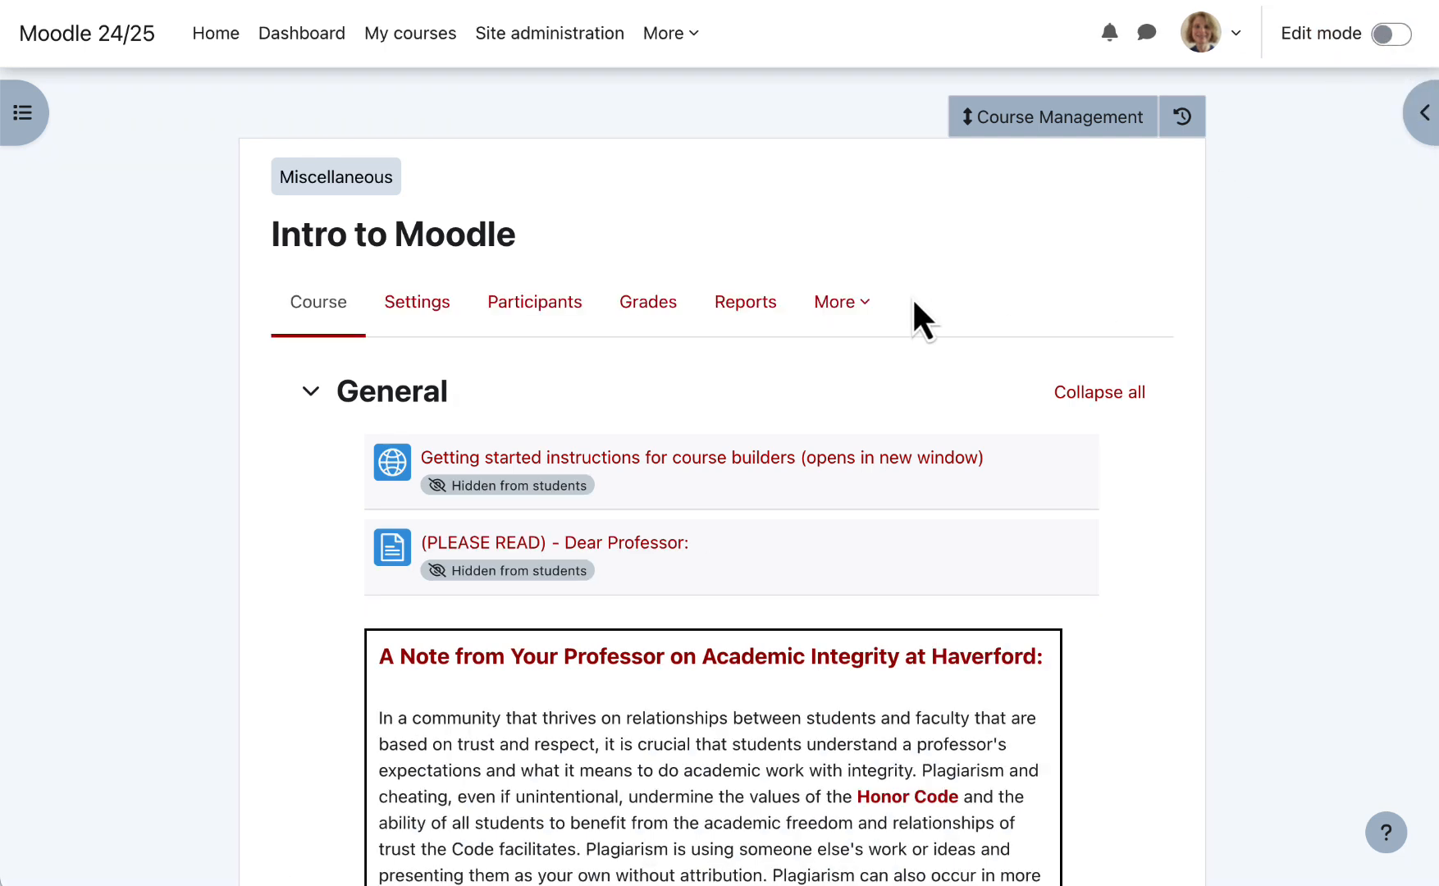
left_click(860, 307)
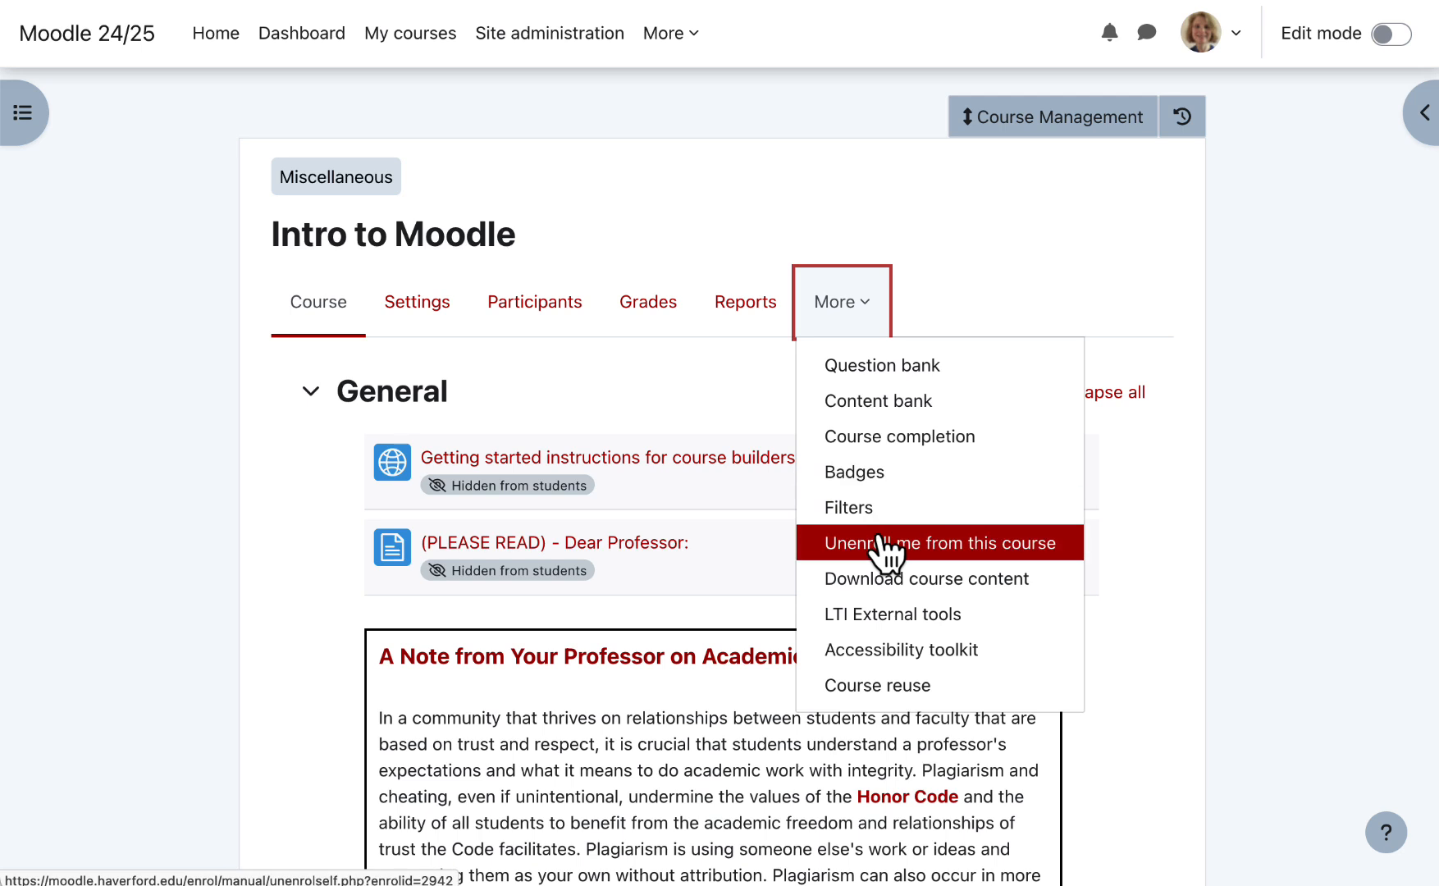
left_click(890, 455)
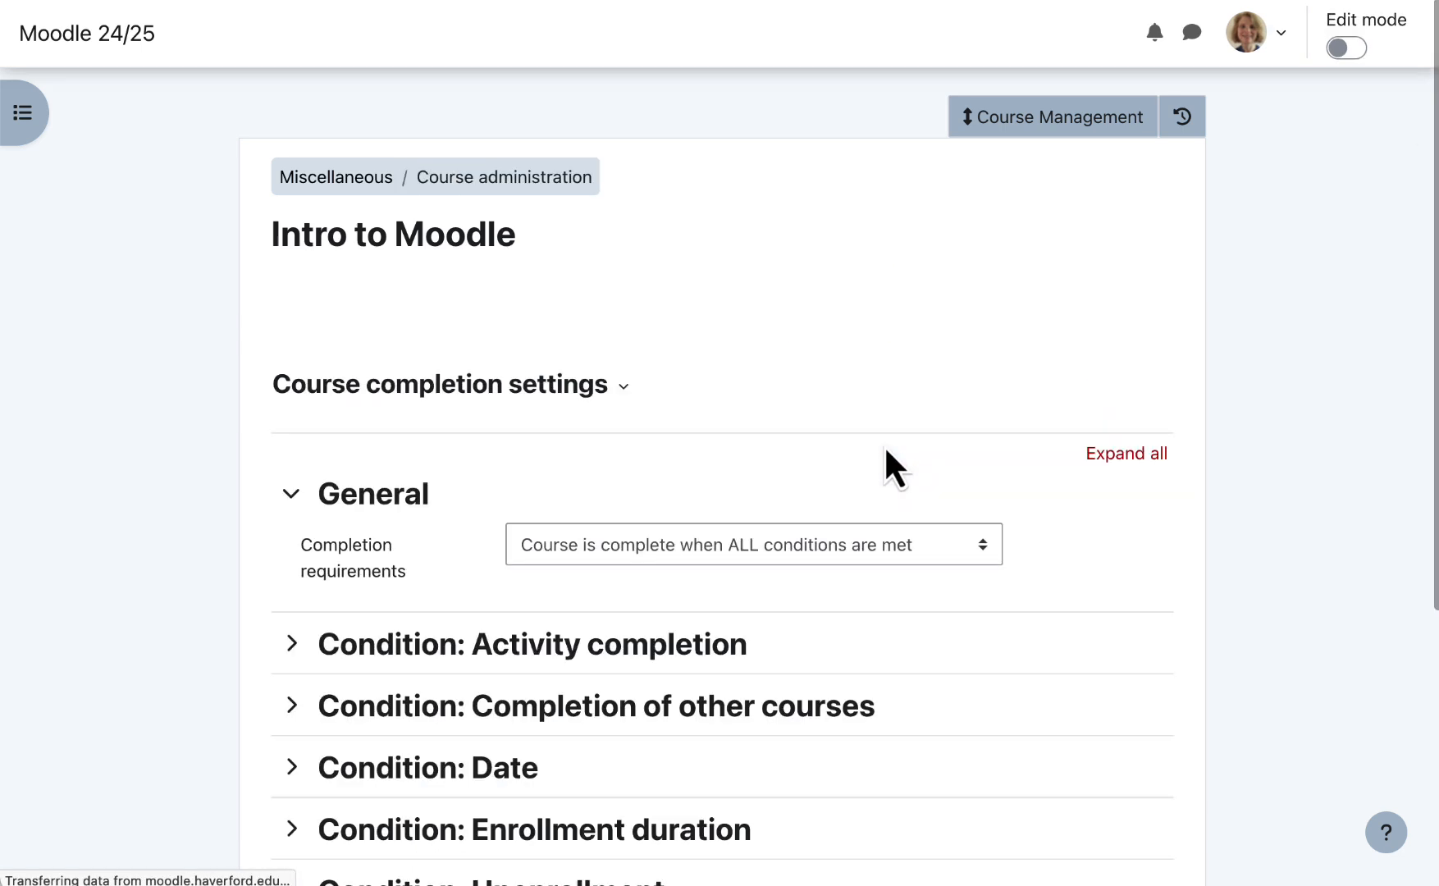
left_click(624, 387)
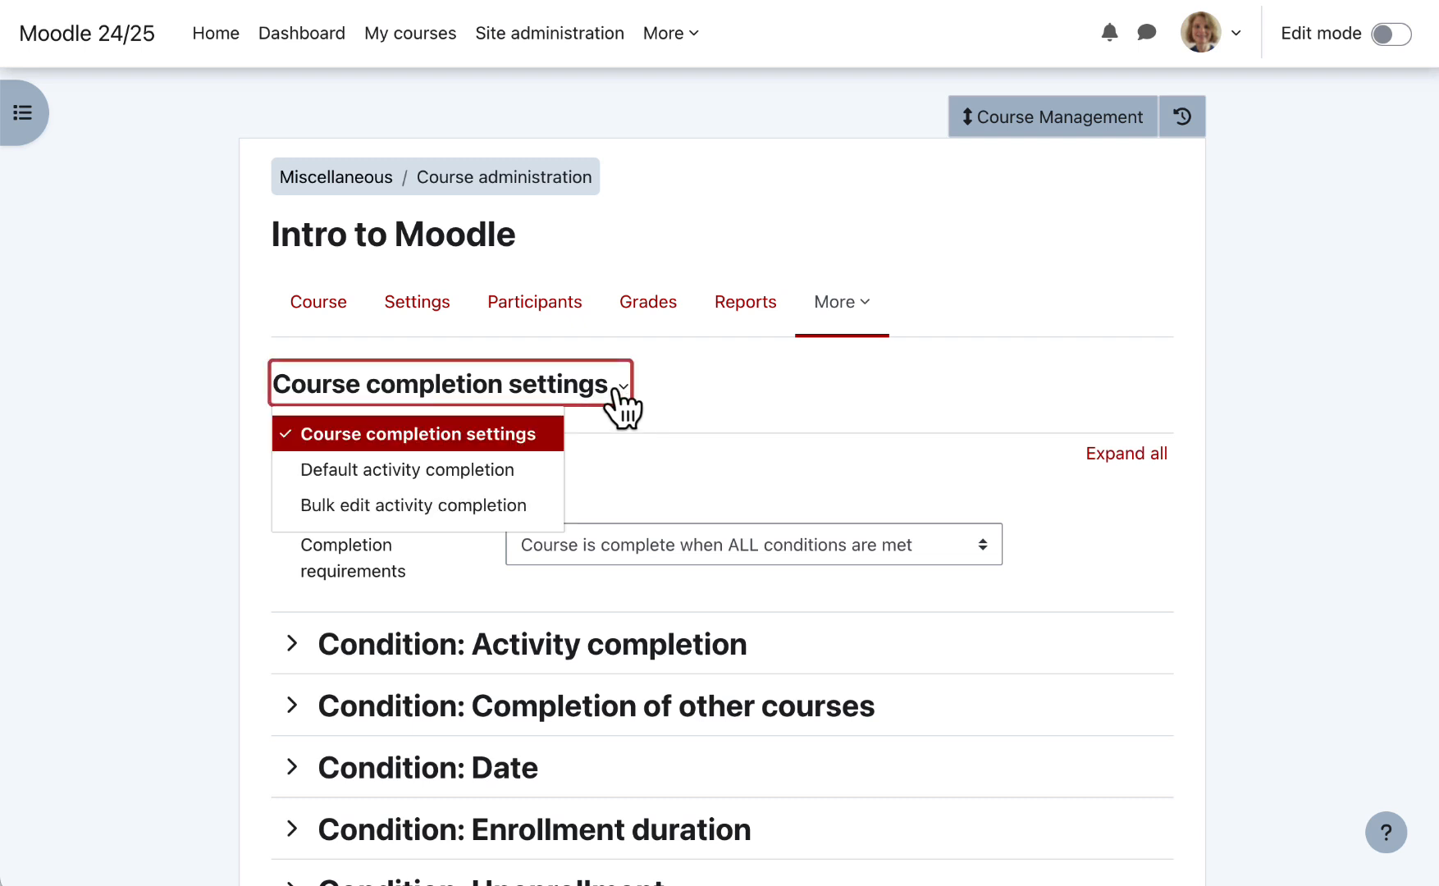
left_click(525, 516)
- Bulk edit the Intro to Moodle syllabus and readings, setting their completion tracking to None, and save the changes
scroll(526, 515, "down", 5)
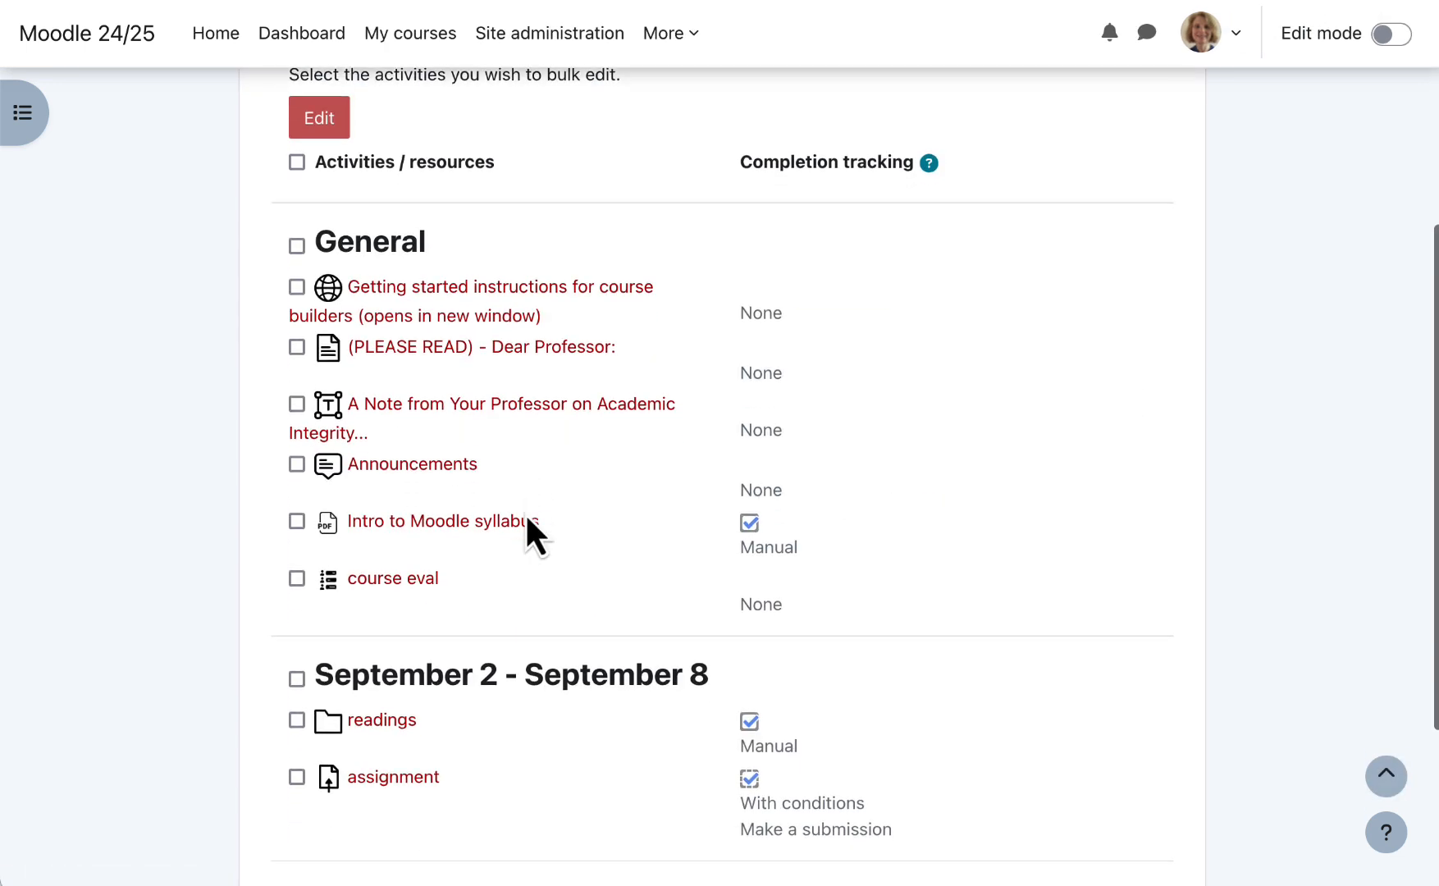
scroll(527, 519, "down", 3)
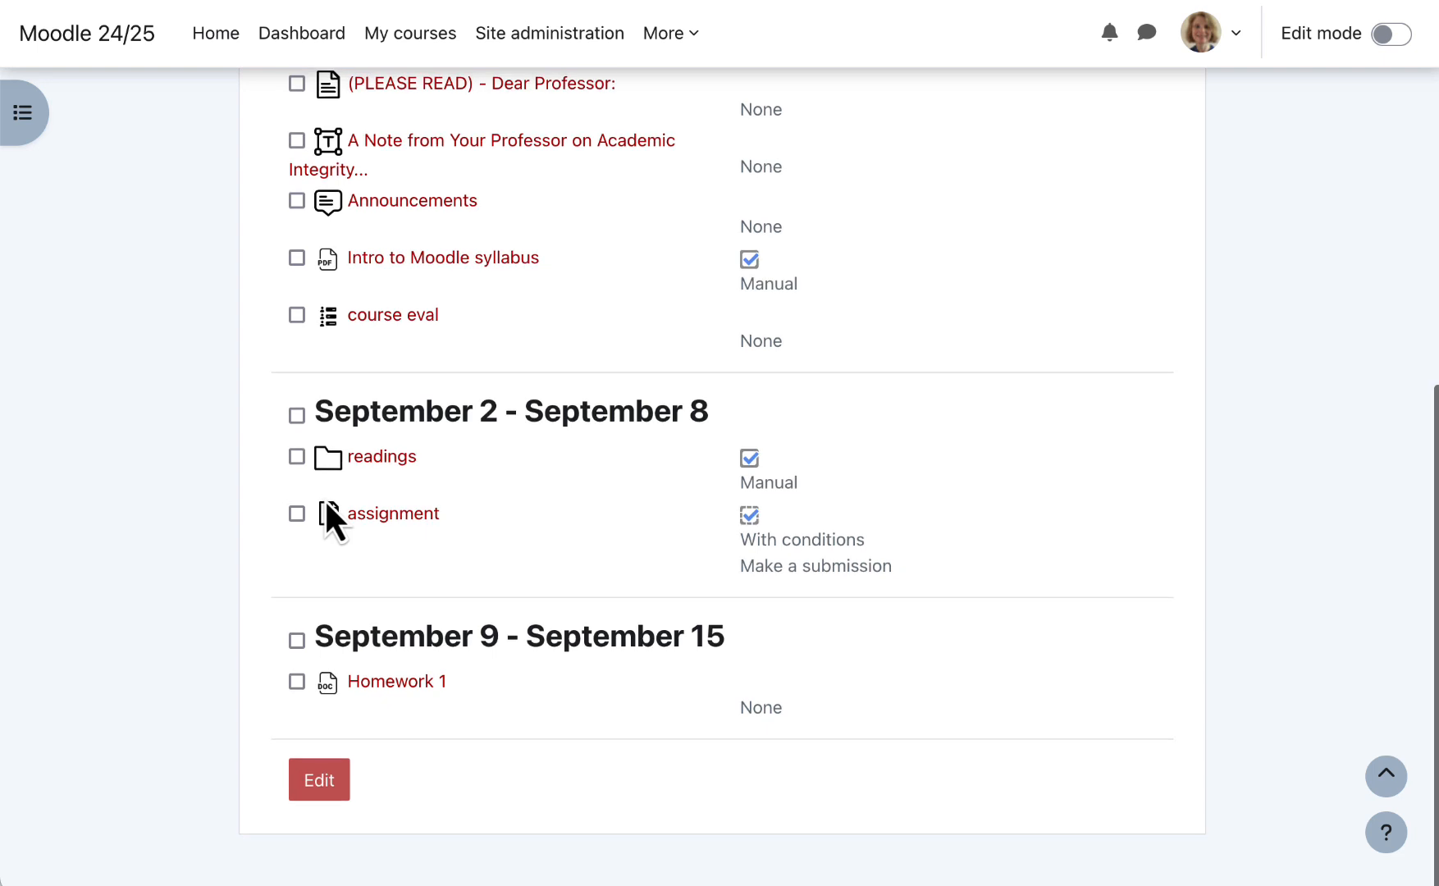
scroll(324, 498, "up", 2)
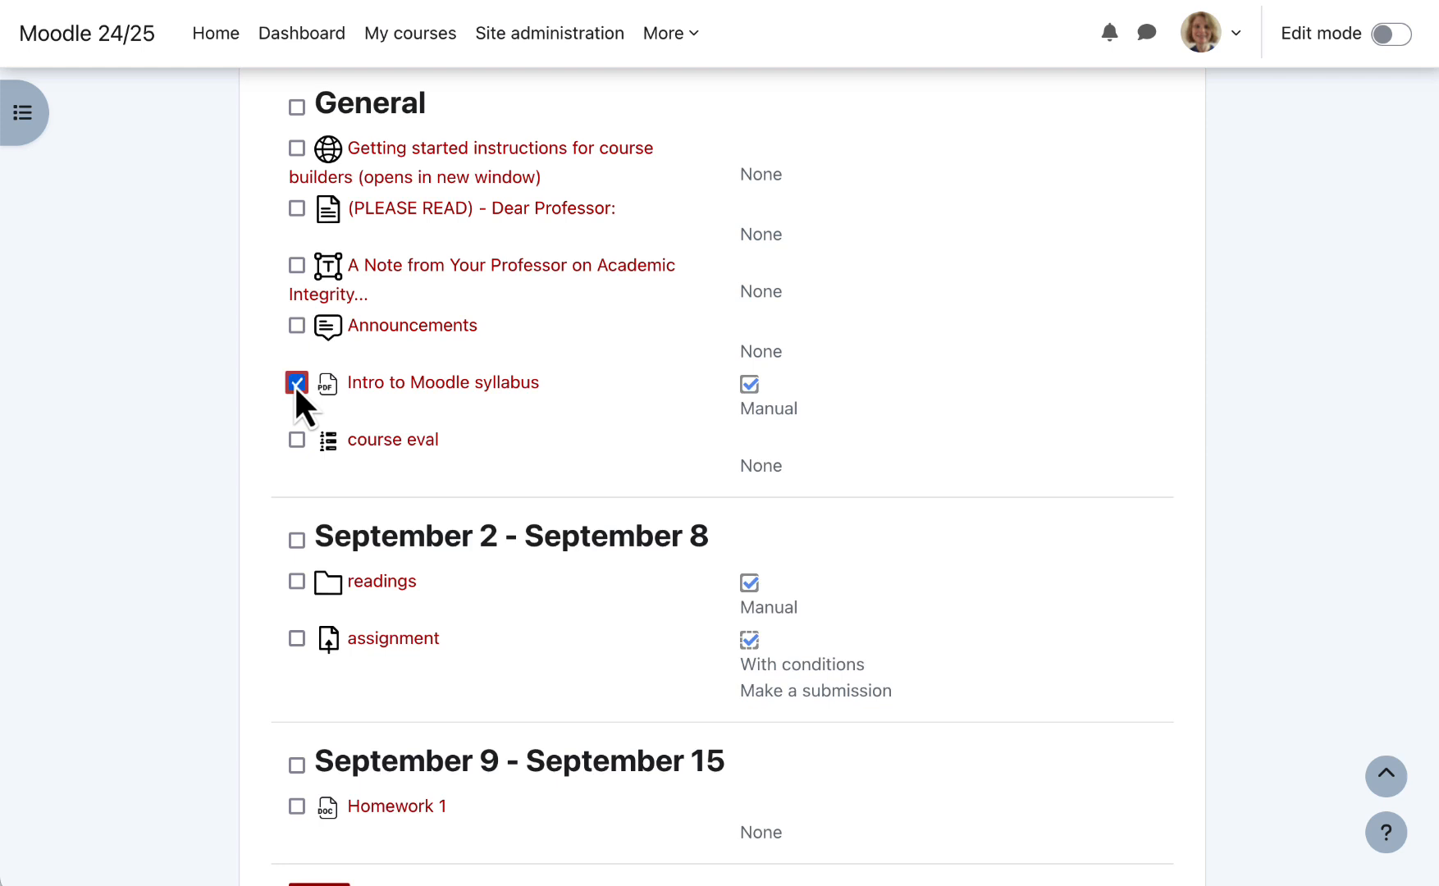
scroll(296, 383, "down", 3)
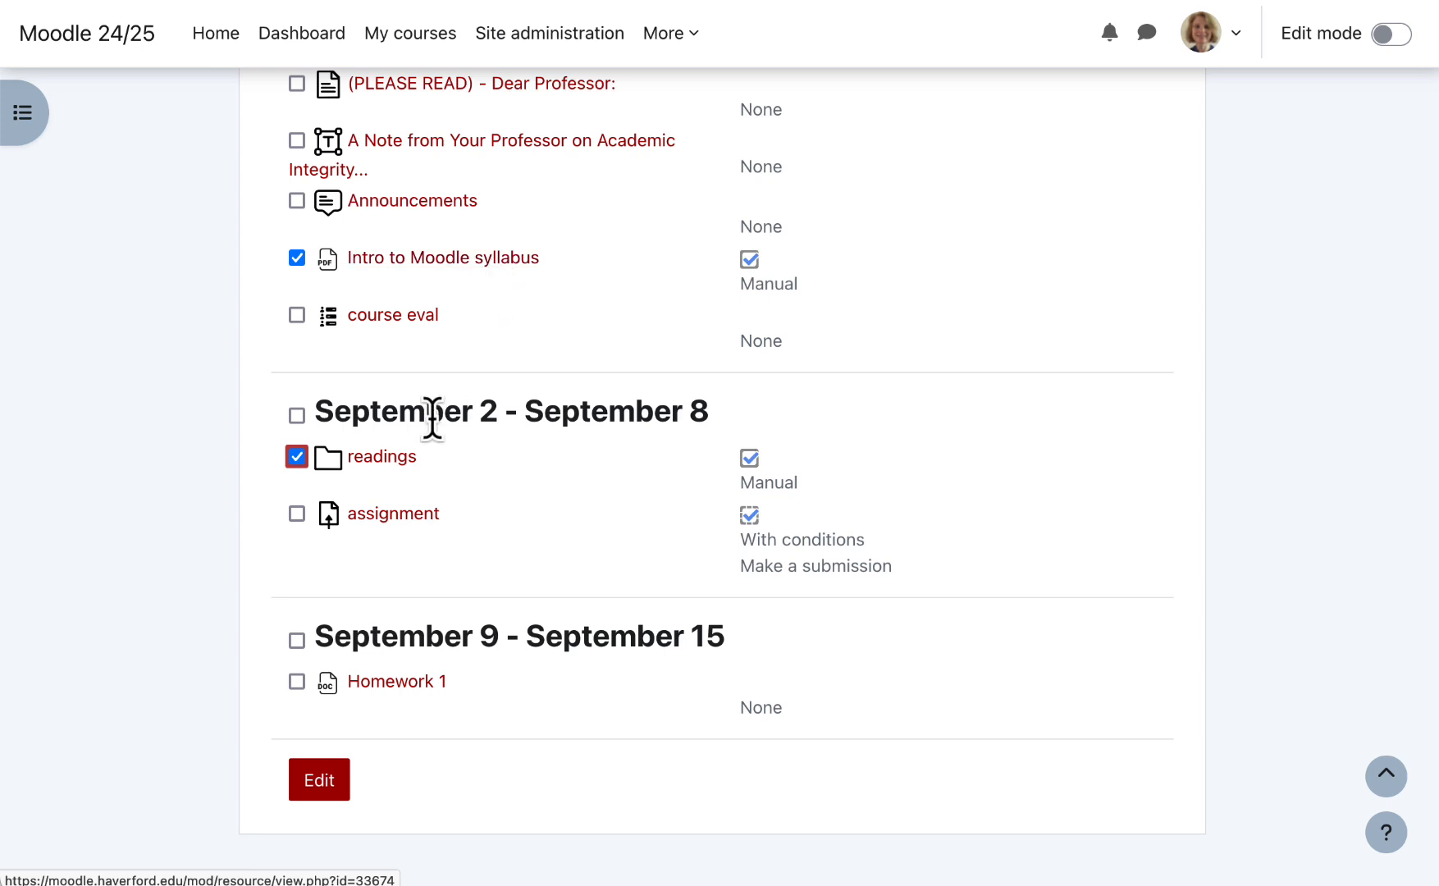
scroll(418, 490, "up", 8)
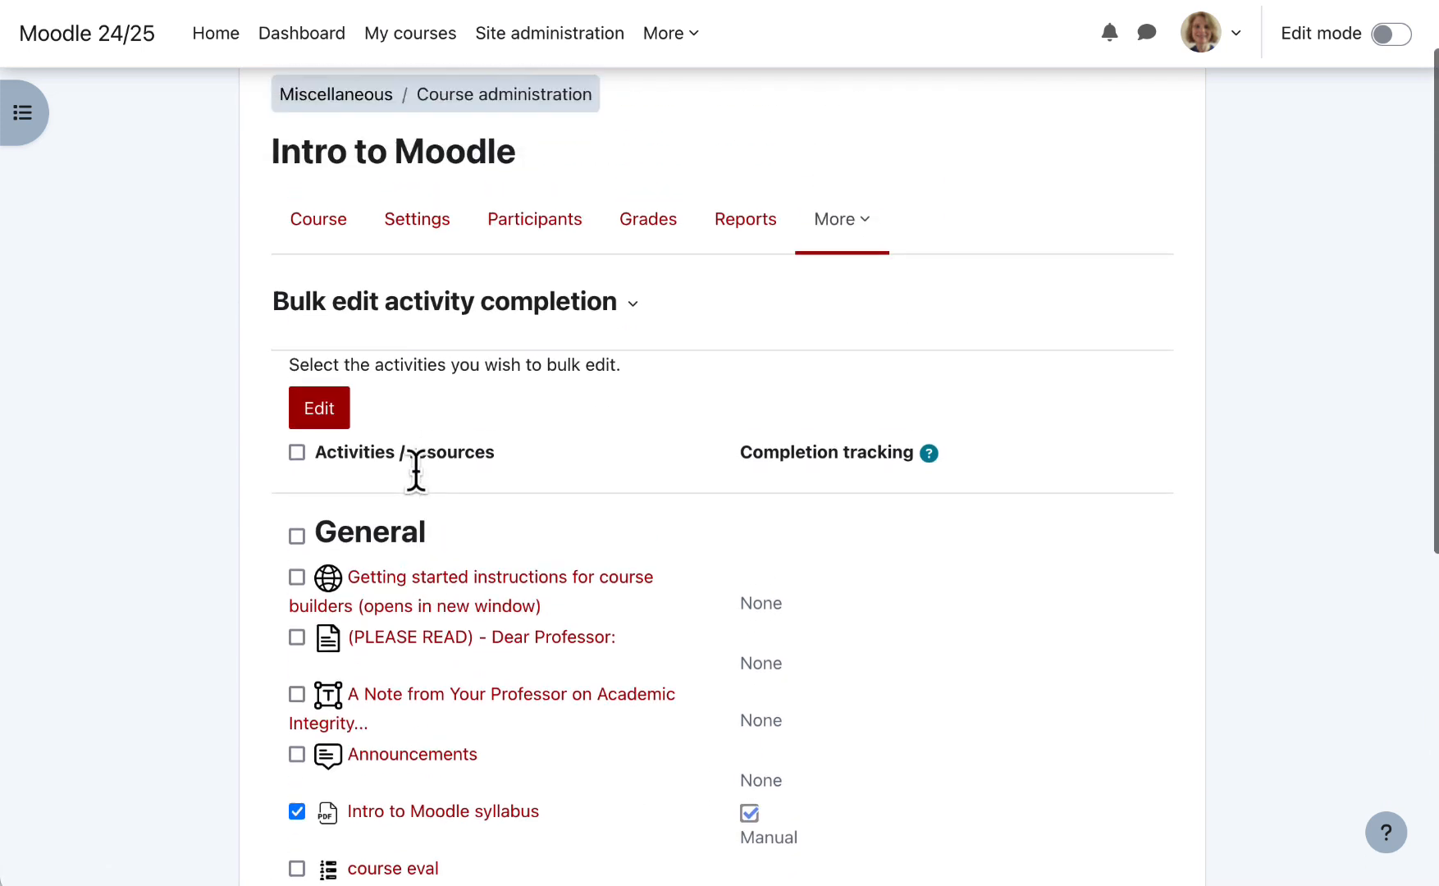
left_click(335, 503)
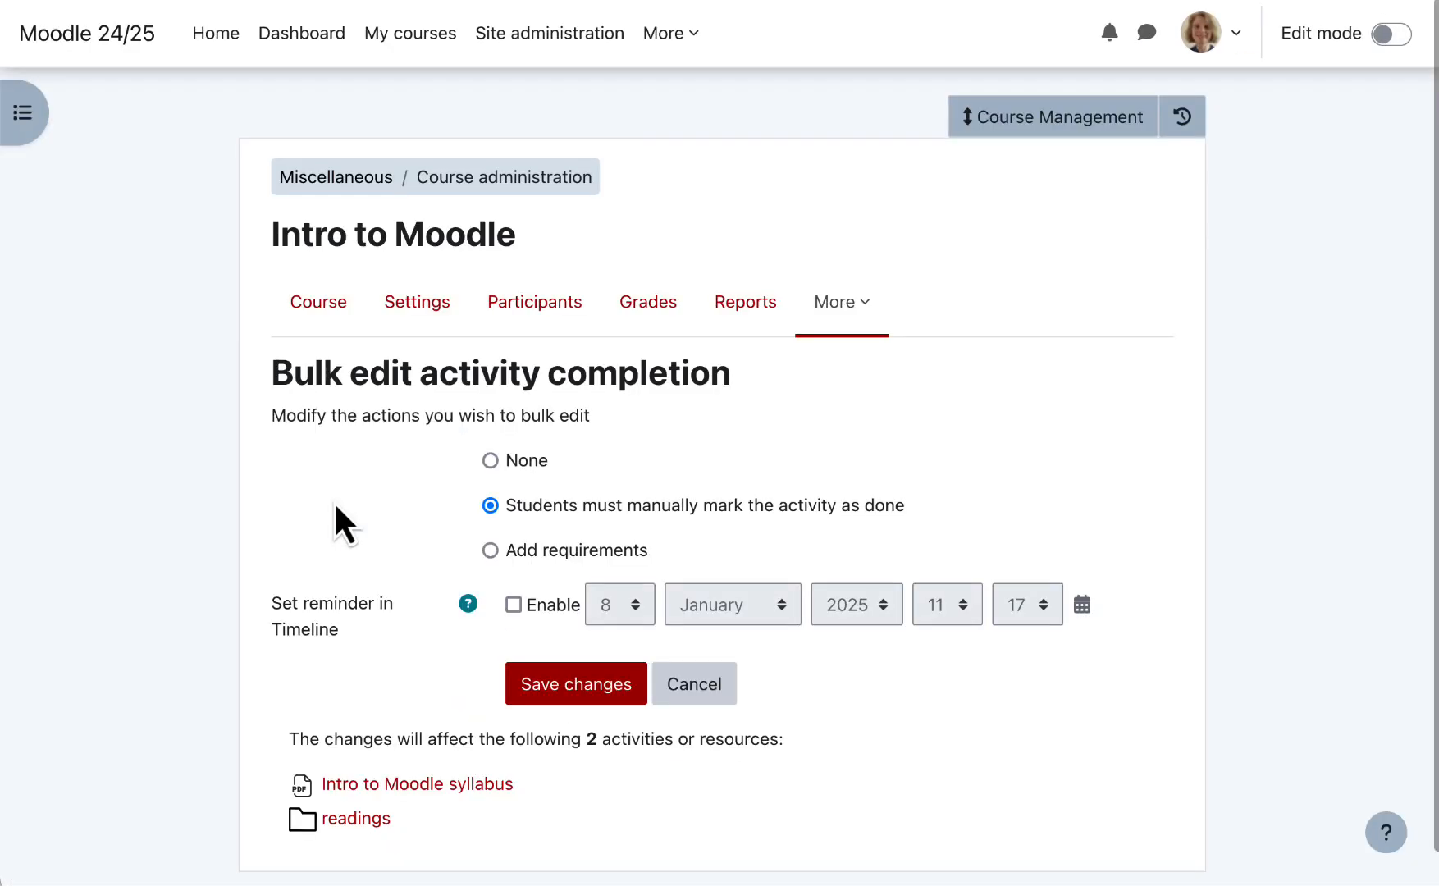
scroll(333, 501, "down", 1)
left_click(493, 423)
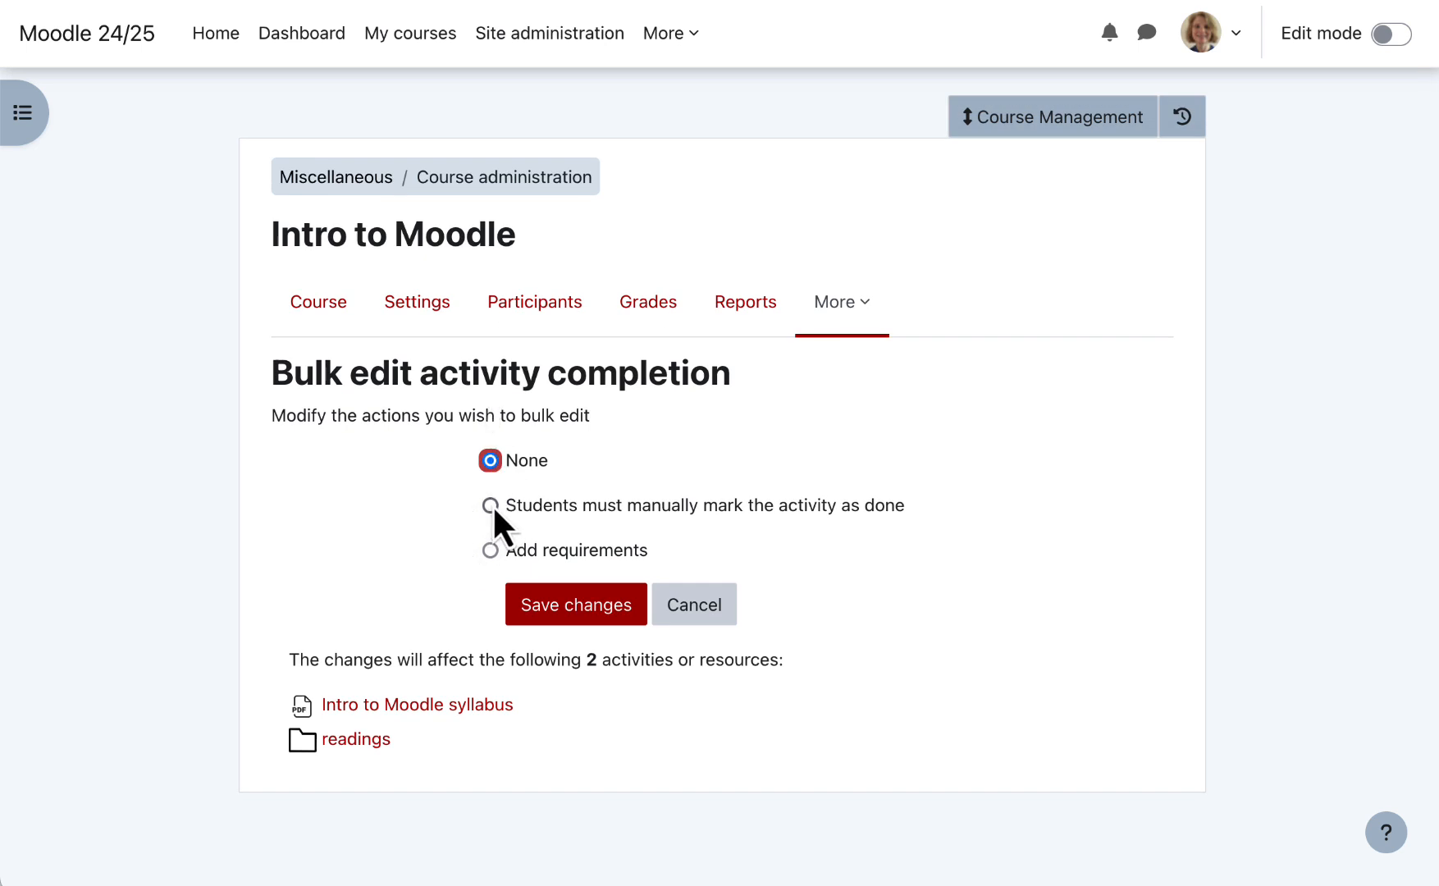
left_click(593, 603)
- Try adding the View the activity requirement to the assignment through bulk editing, and cancel without saving
scroll(591, 611, "down", 8)
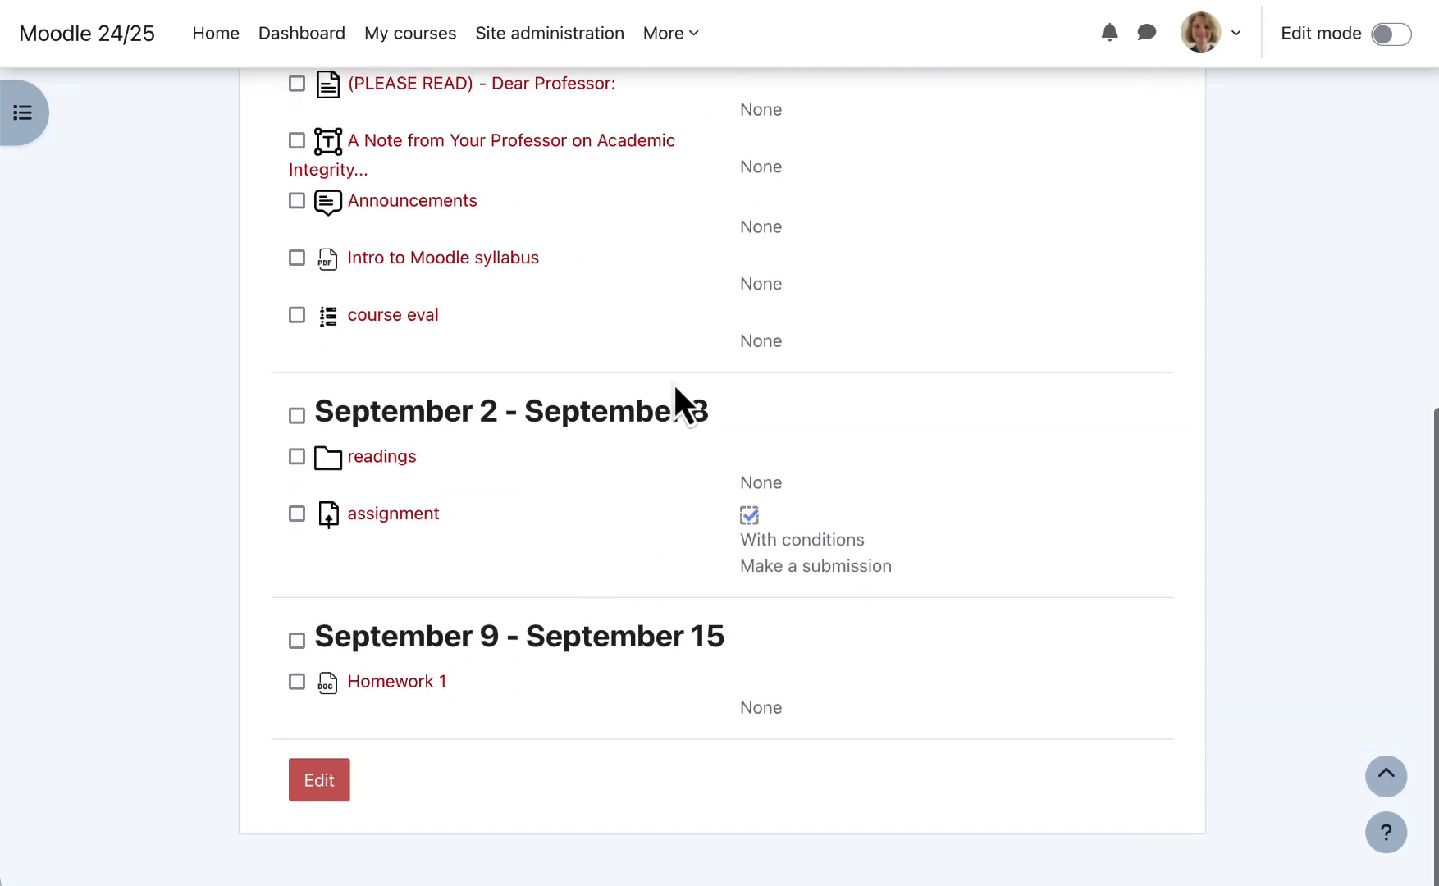
left_click(297, 515)
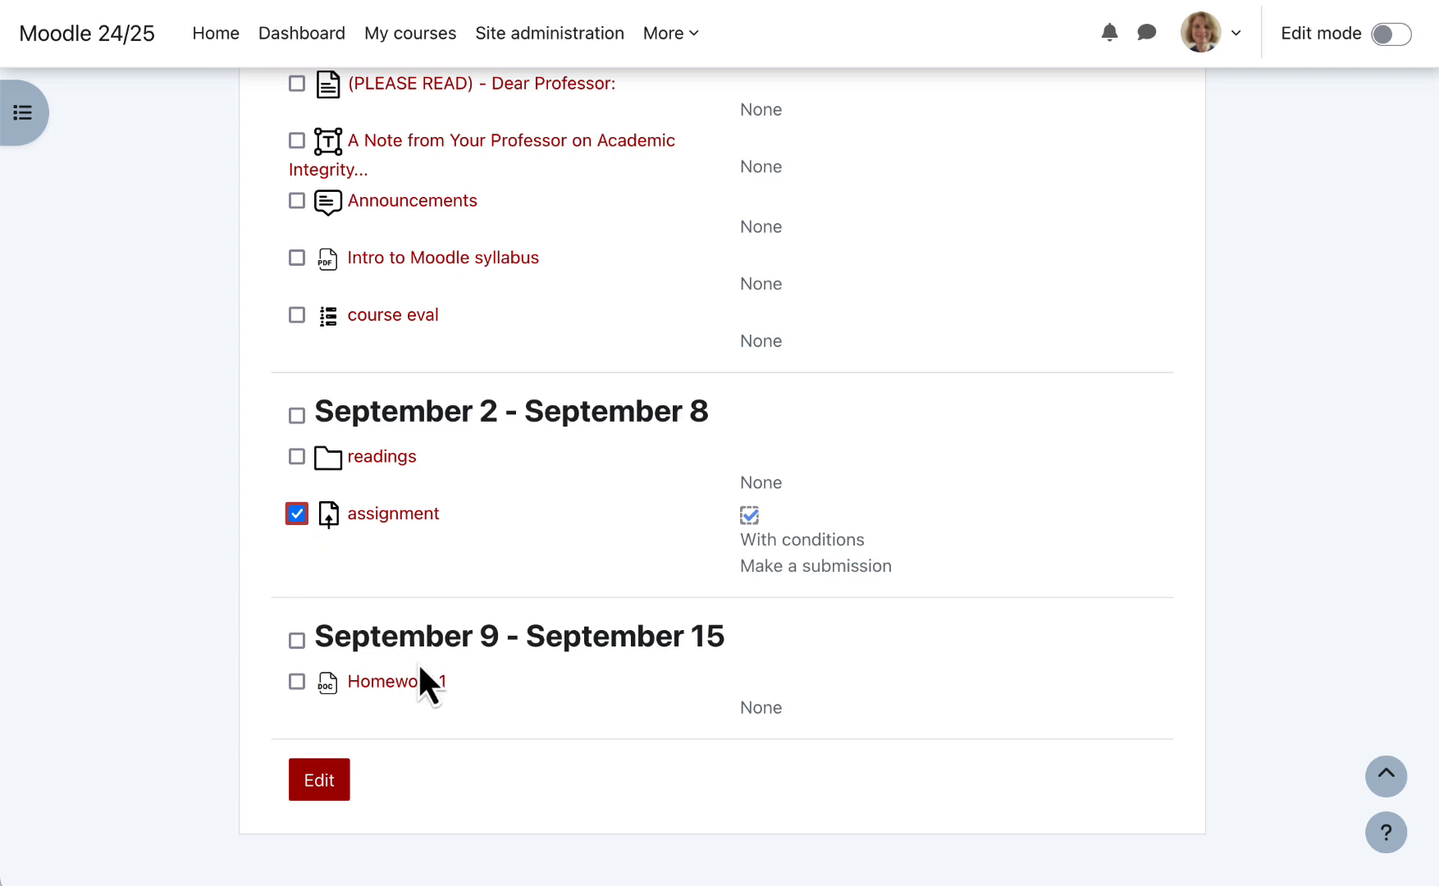
scroll(420, 668, "up", 3)
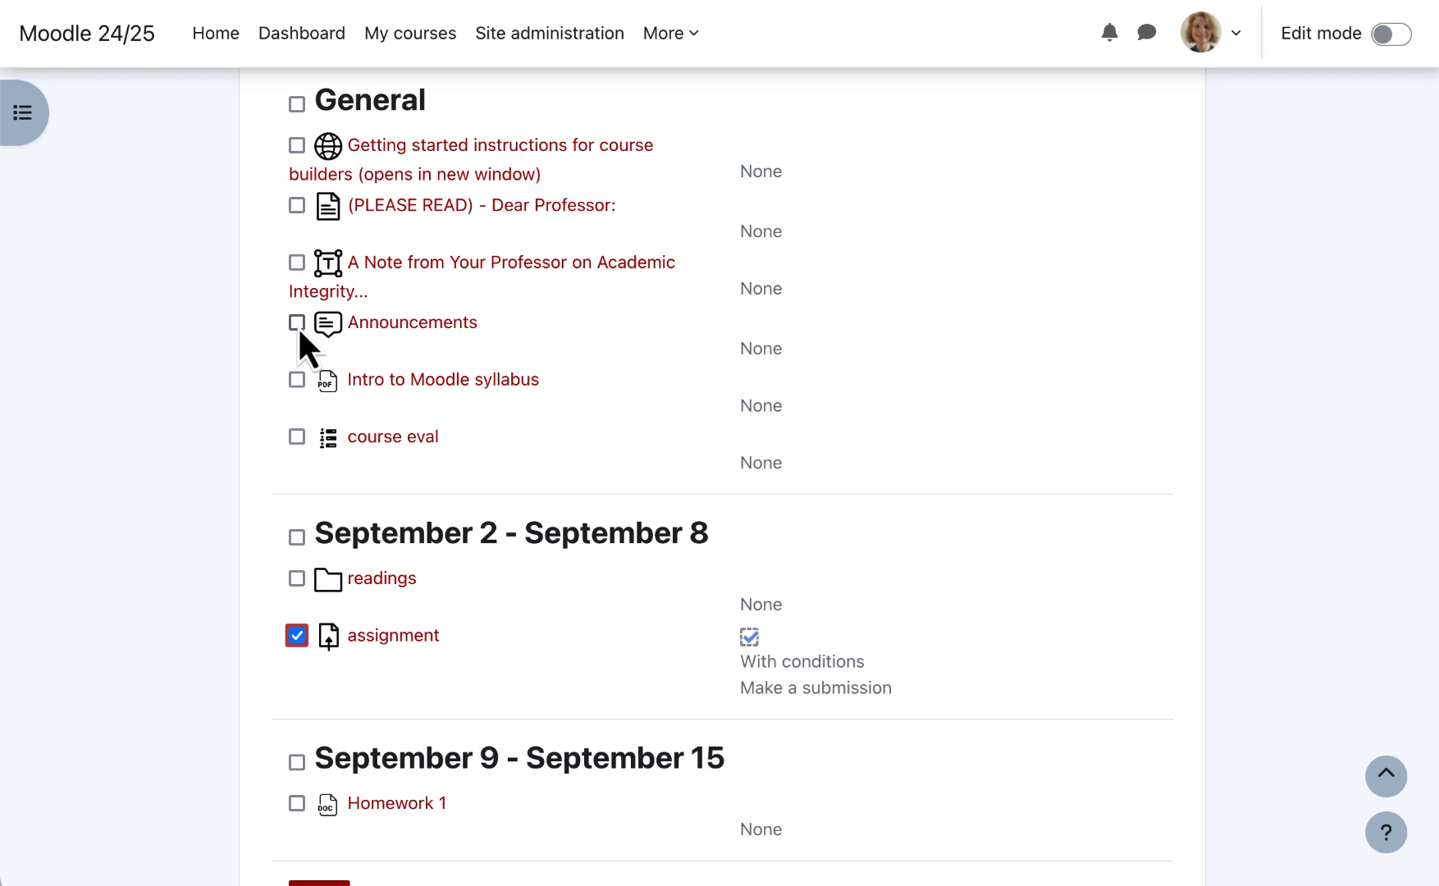
scroll(297, 326, "up", 5)
left_click(316, 343)
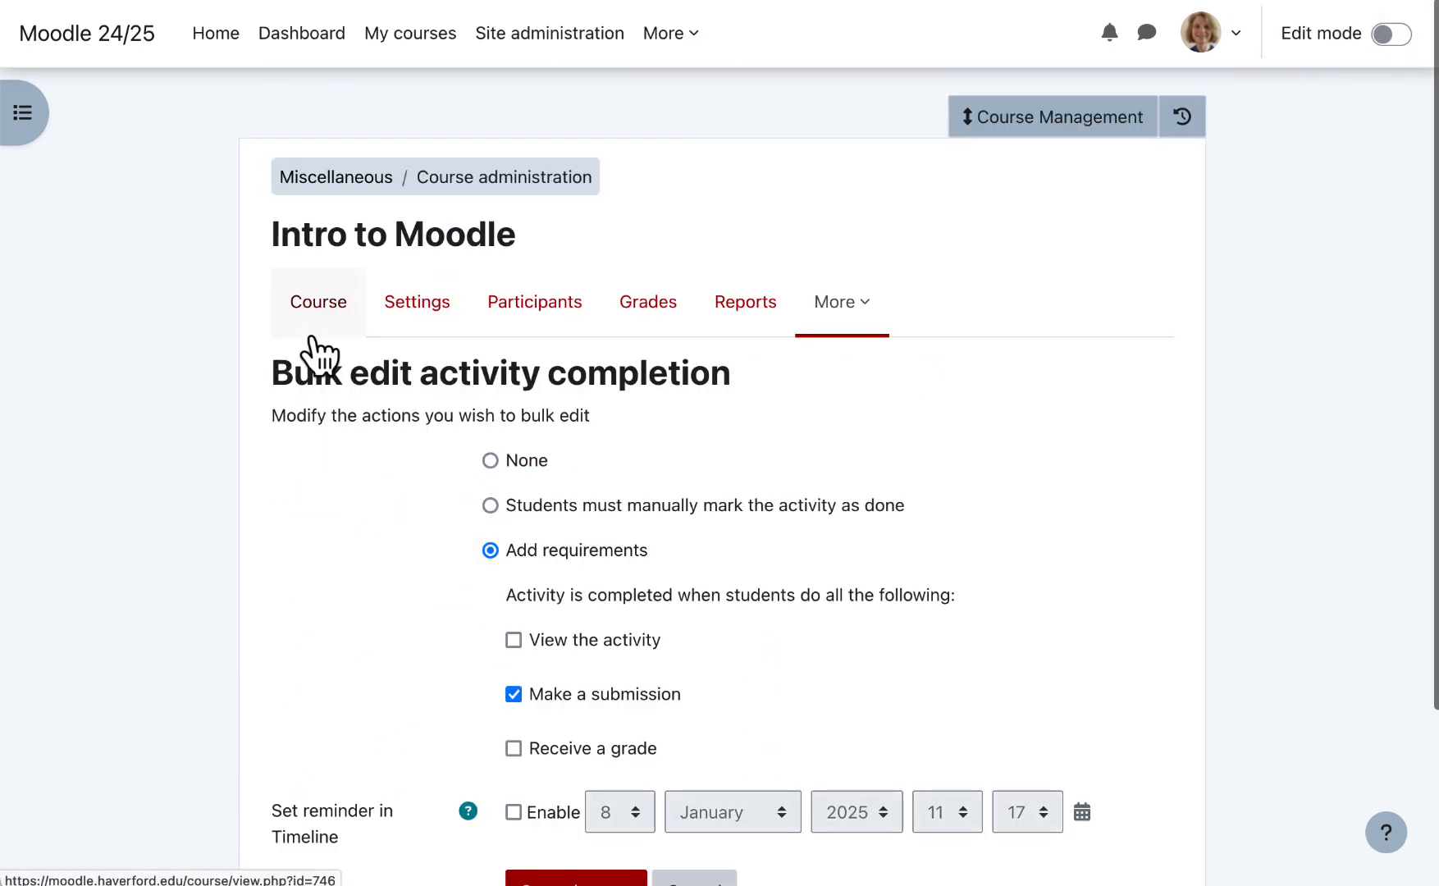
scroll(311, 341, "down", 3)
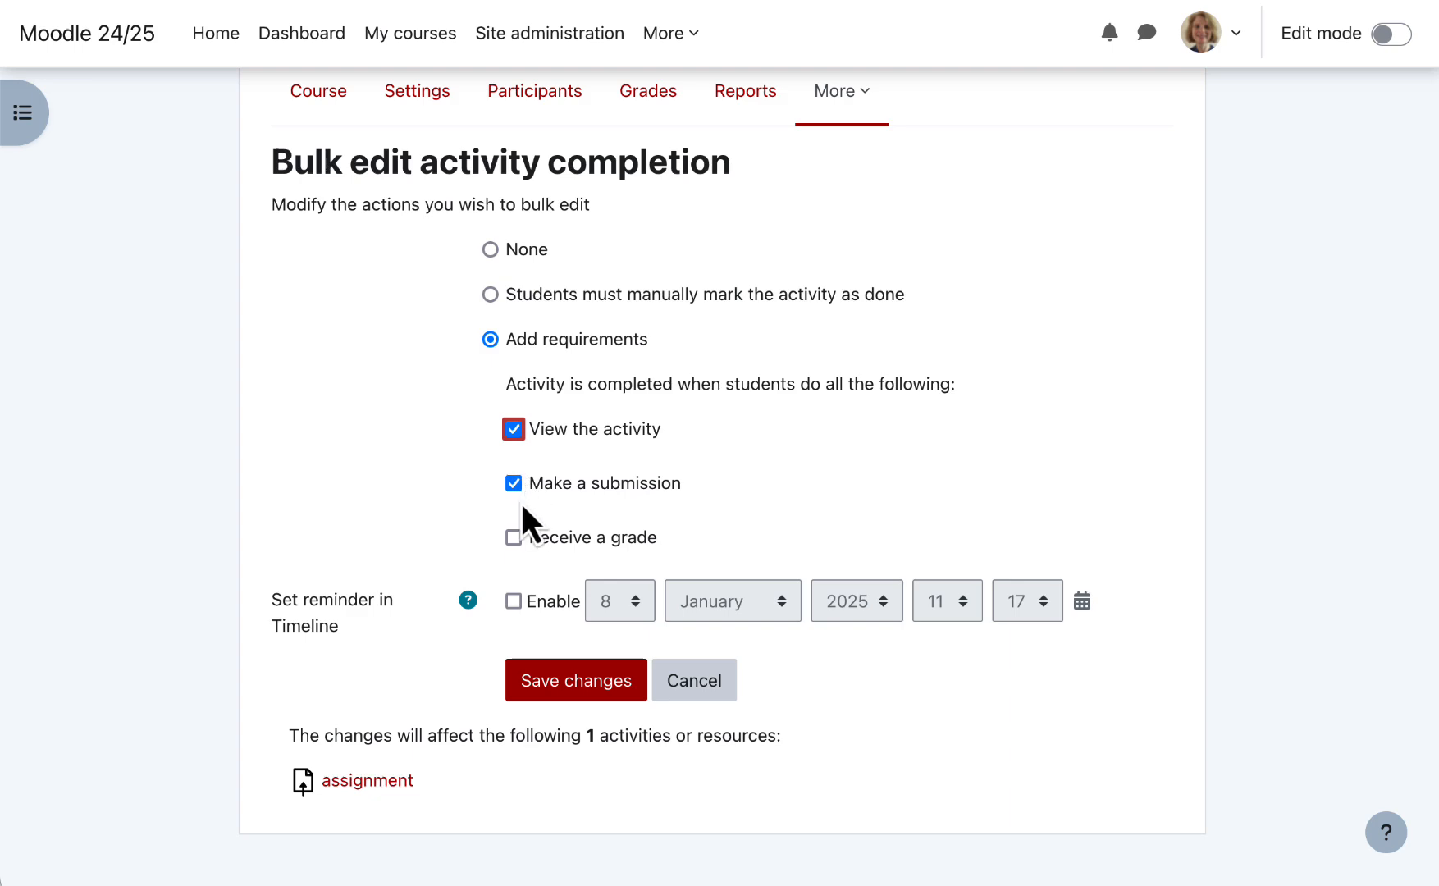
left_click(694, 680)
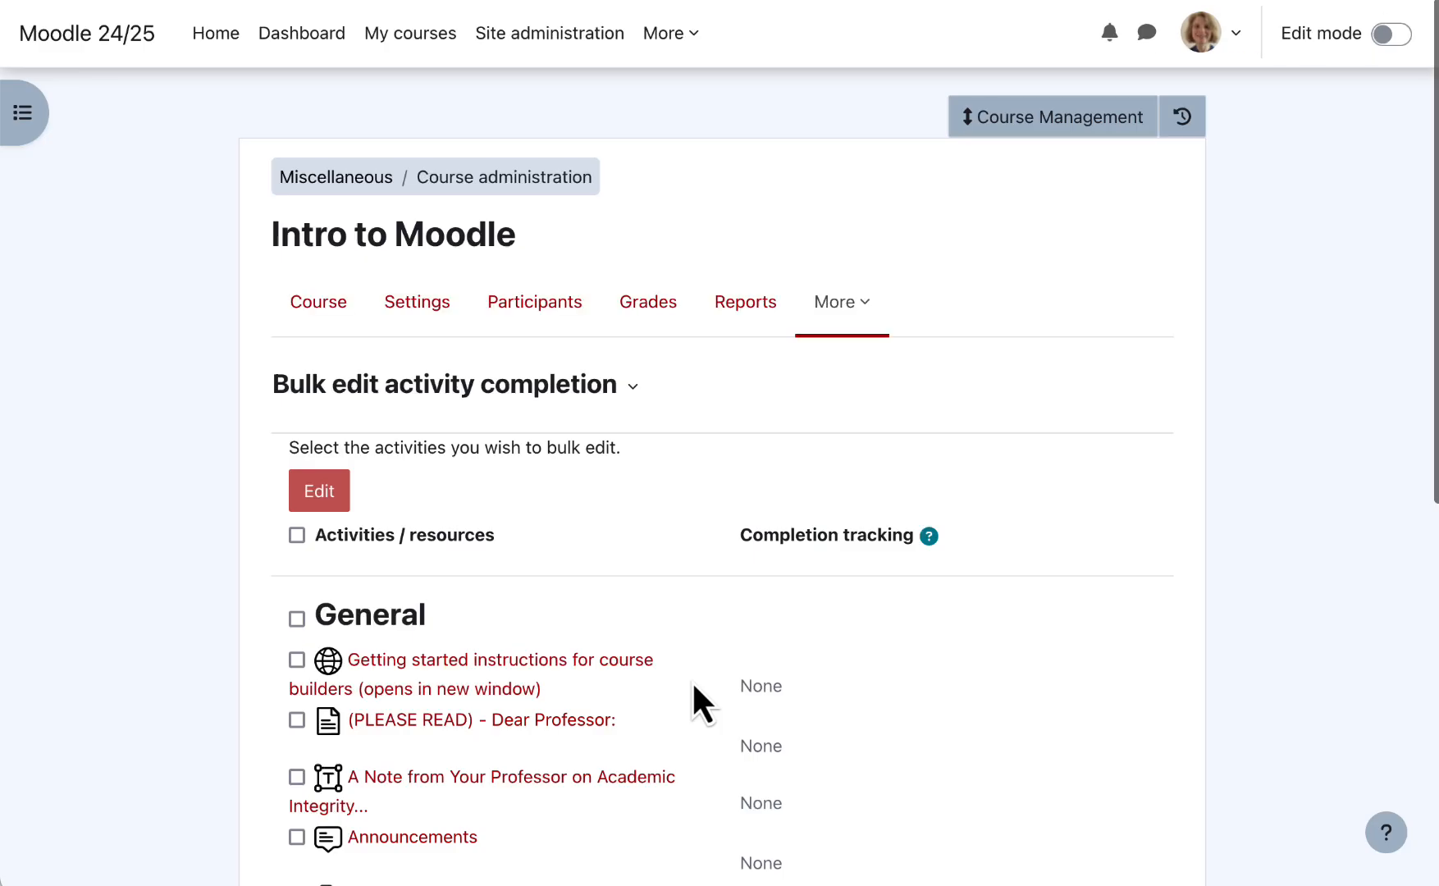
- Review the bulk edit list of completion tracking, return to the course page, and show the assignment's completion requirements
scroll(692, 680, "down", 8)
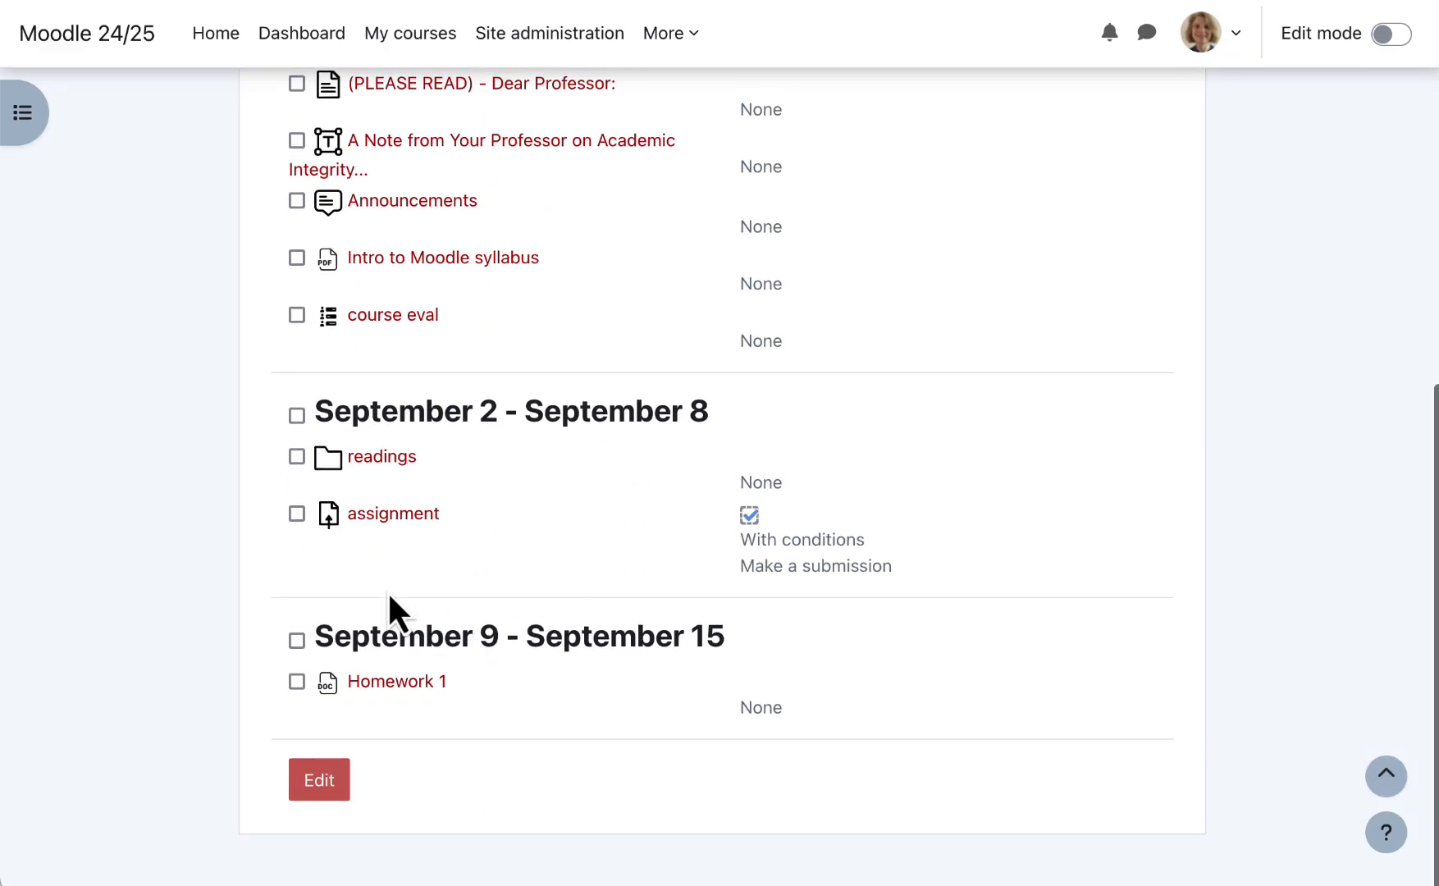
scroll(389, 597, "up", 3)
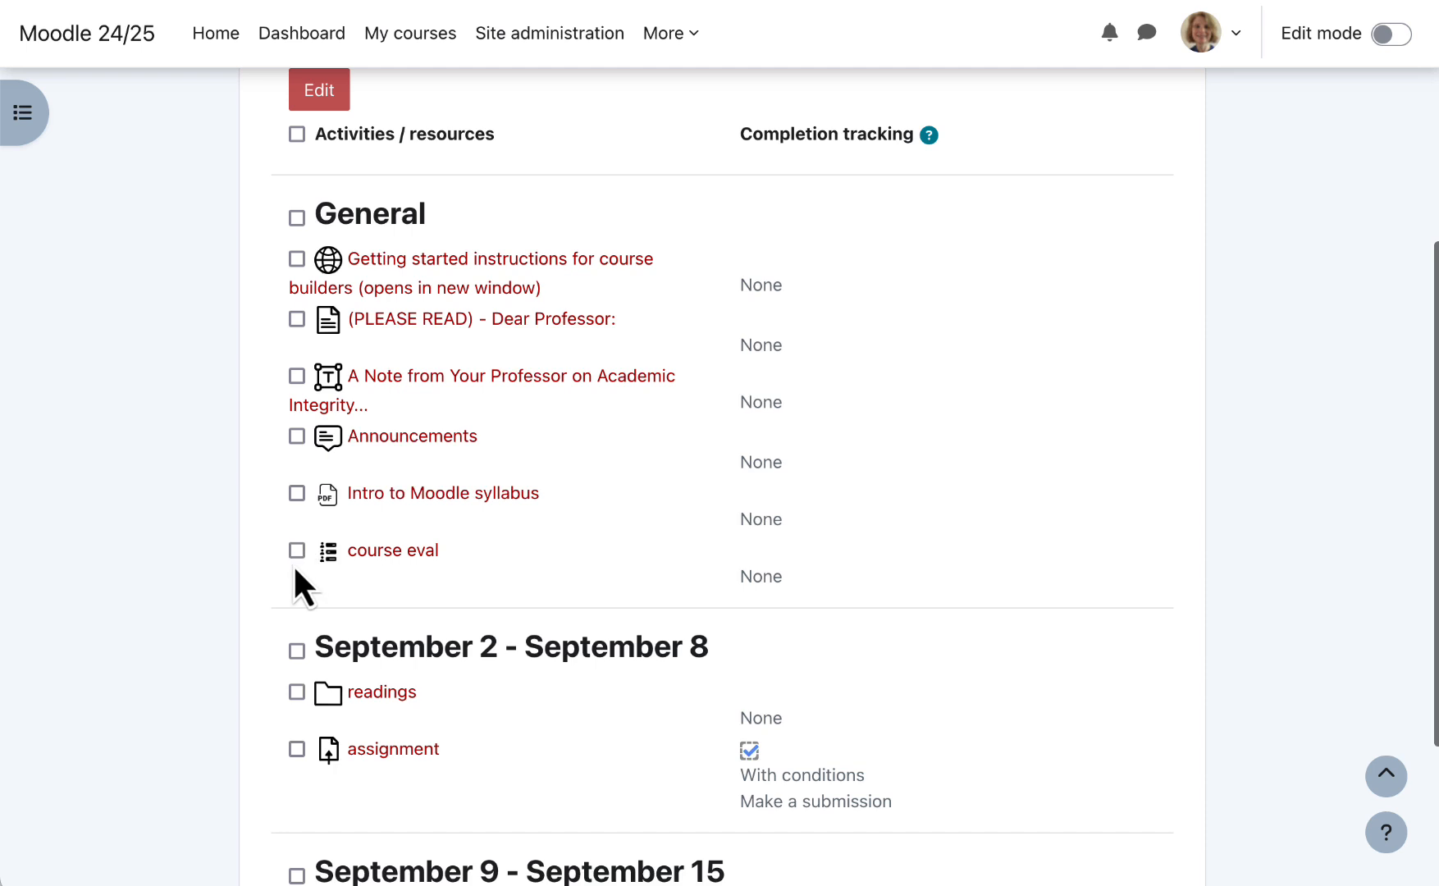
scroll(296, 567, "down", 3)
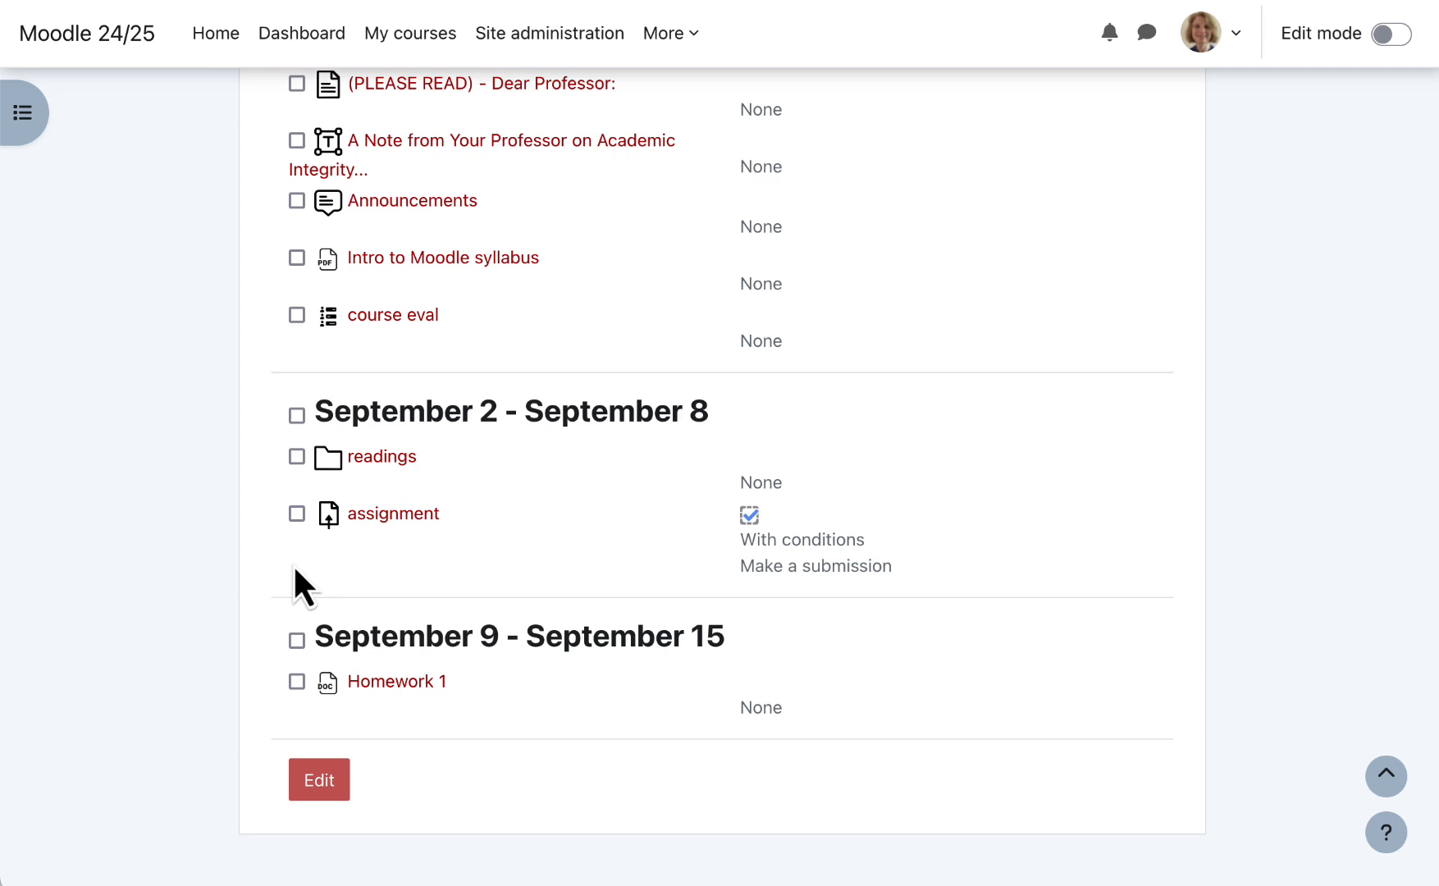
scroll(293, 563, "up", 10)
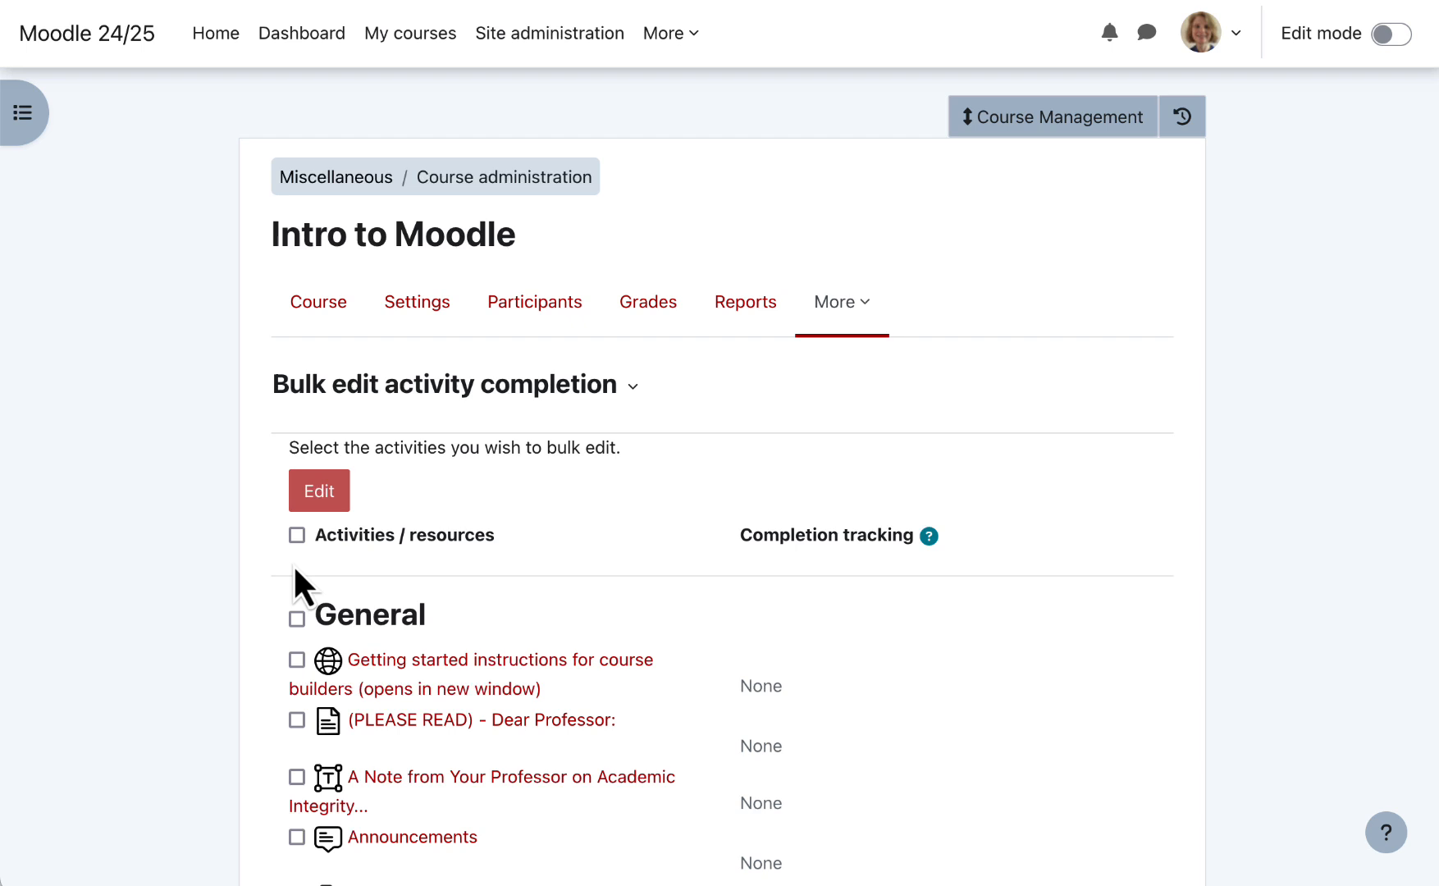
left_click(330, 321)
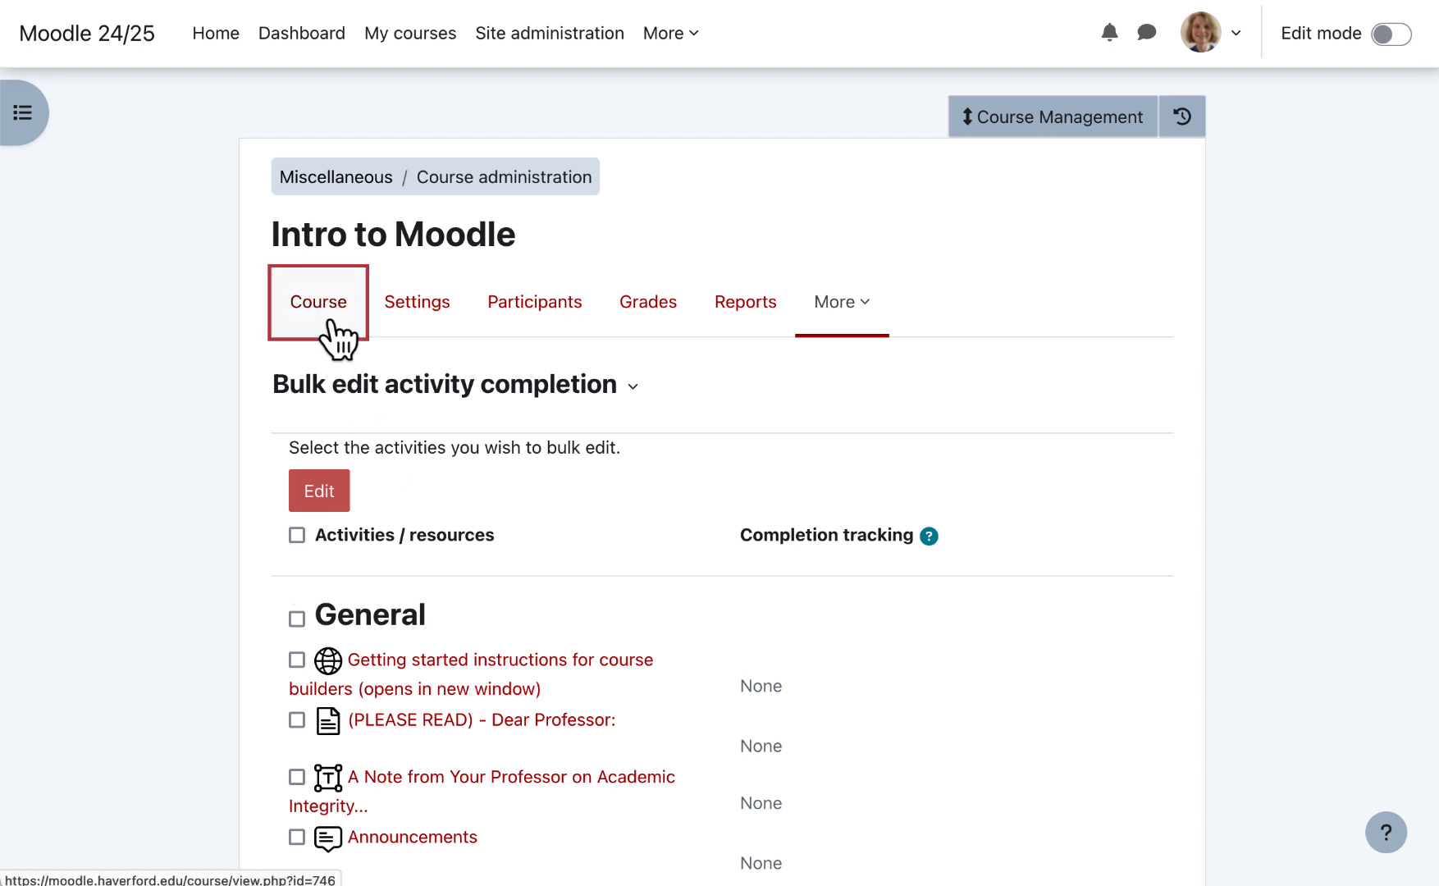
scroll(334, 340, "down", 10)
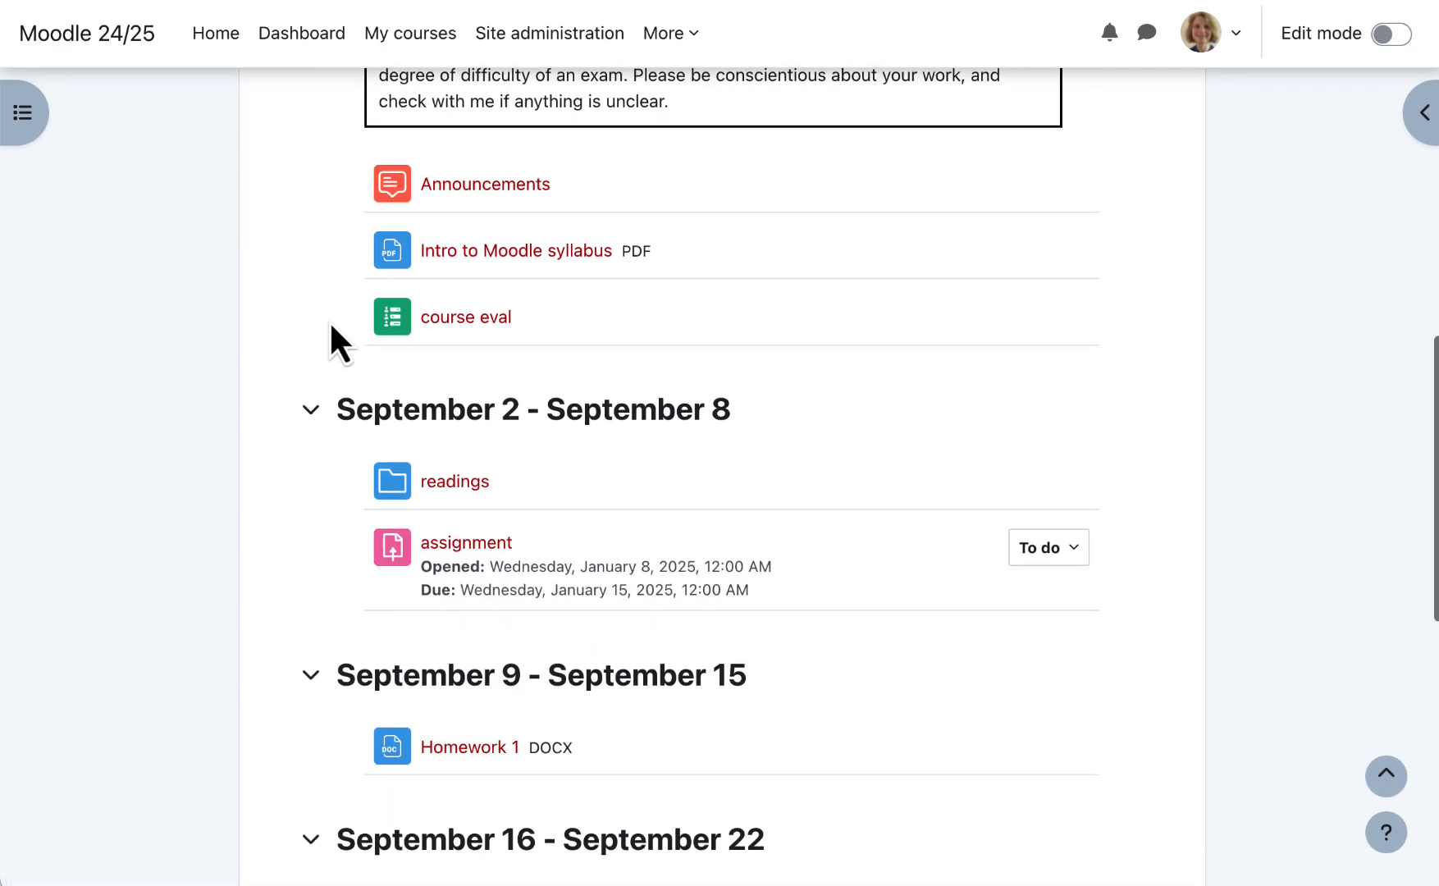
left_click(1074, 544)
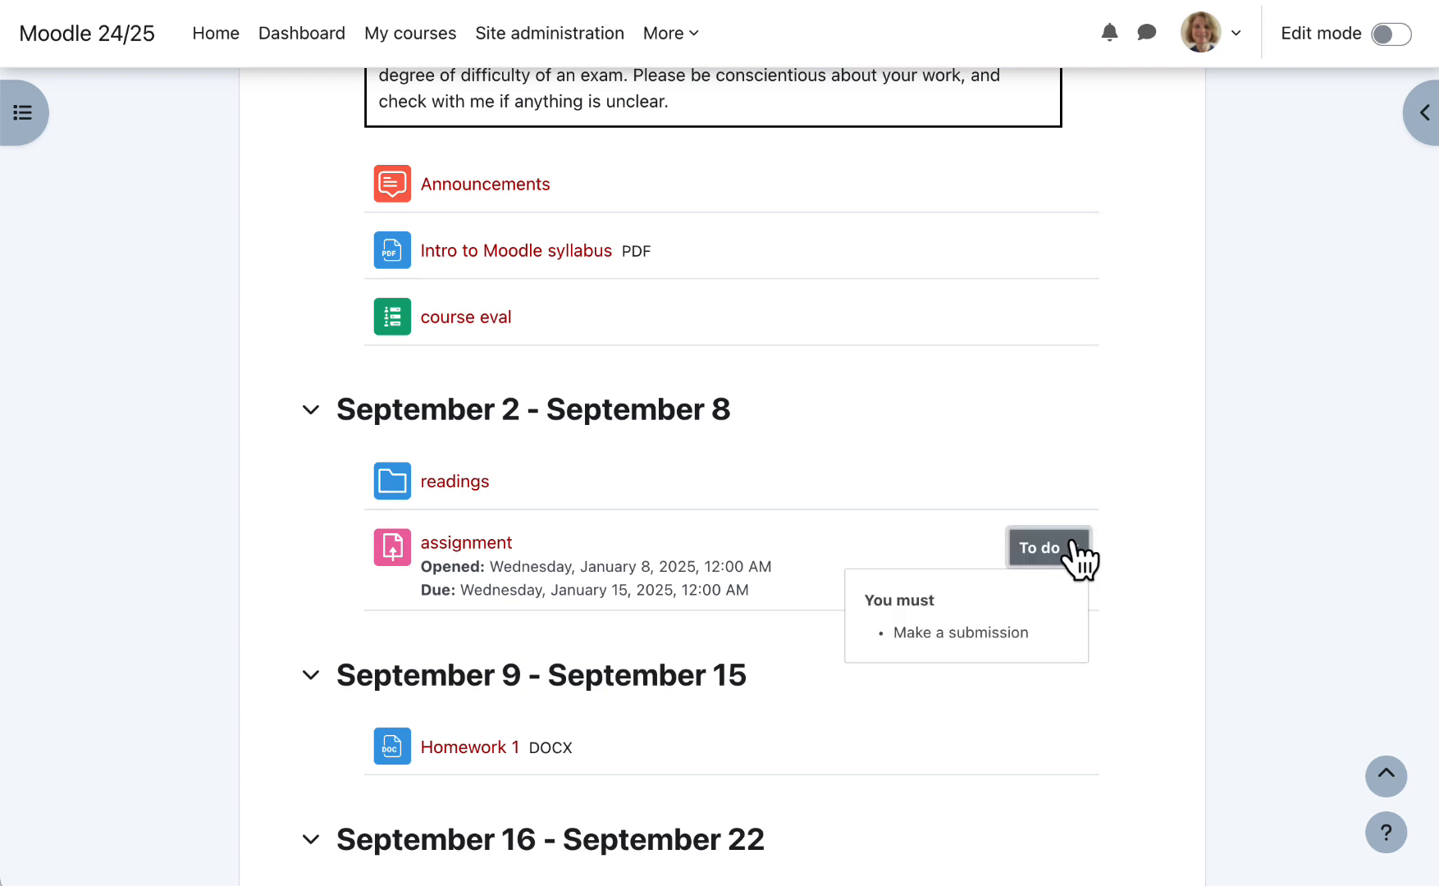
- Turn on edit mode and show the assignment's completion requirements with the option to edit the conditions
left_click(1387, 33)
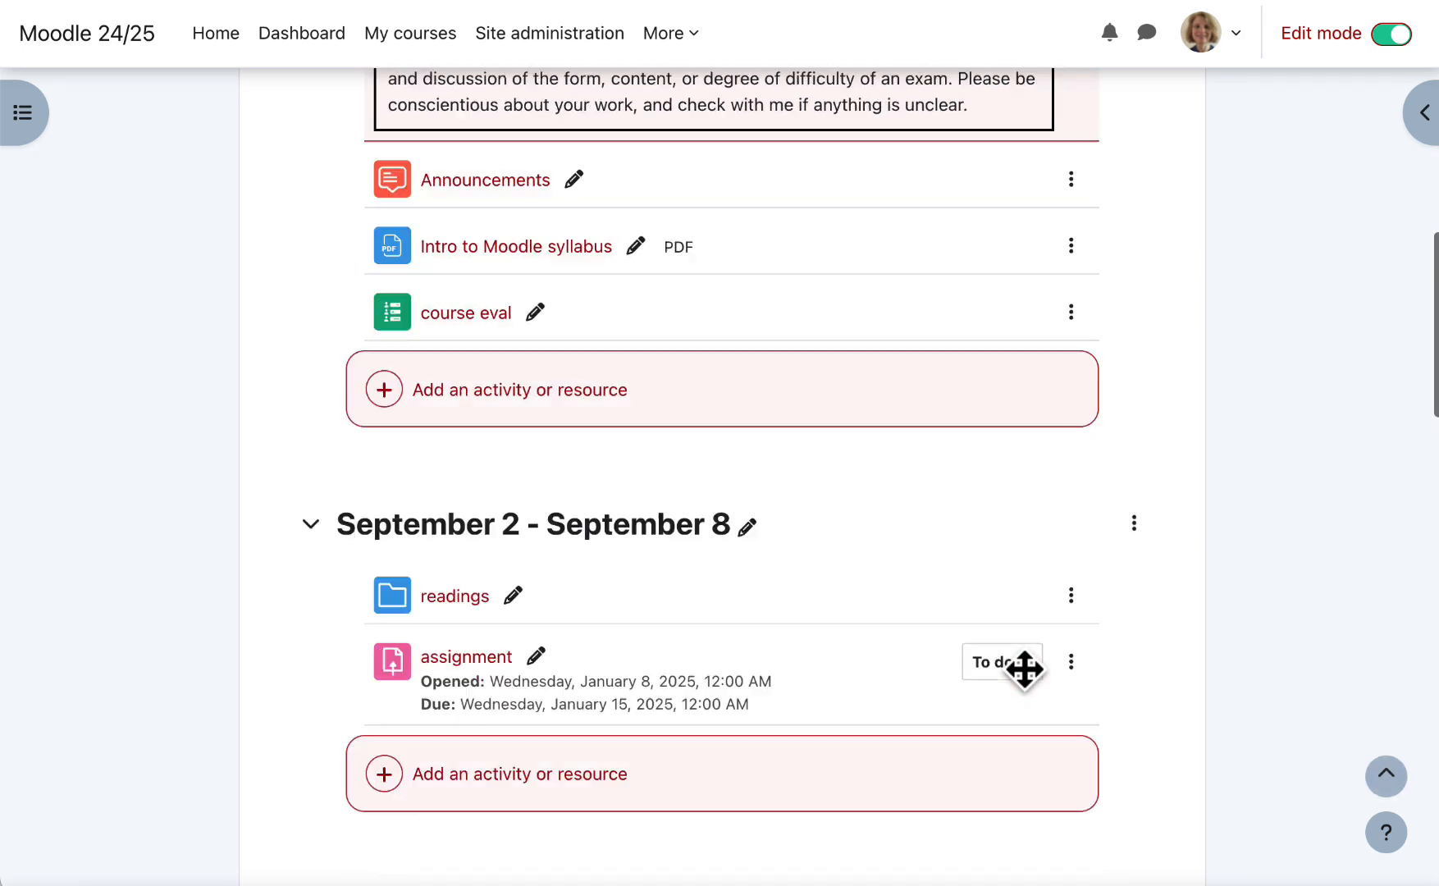
scroll(1025, 670, "down", 6)
scroll(1133, 394, "up", 1)
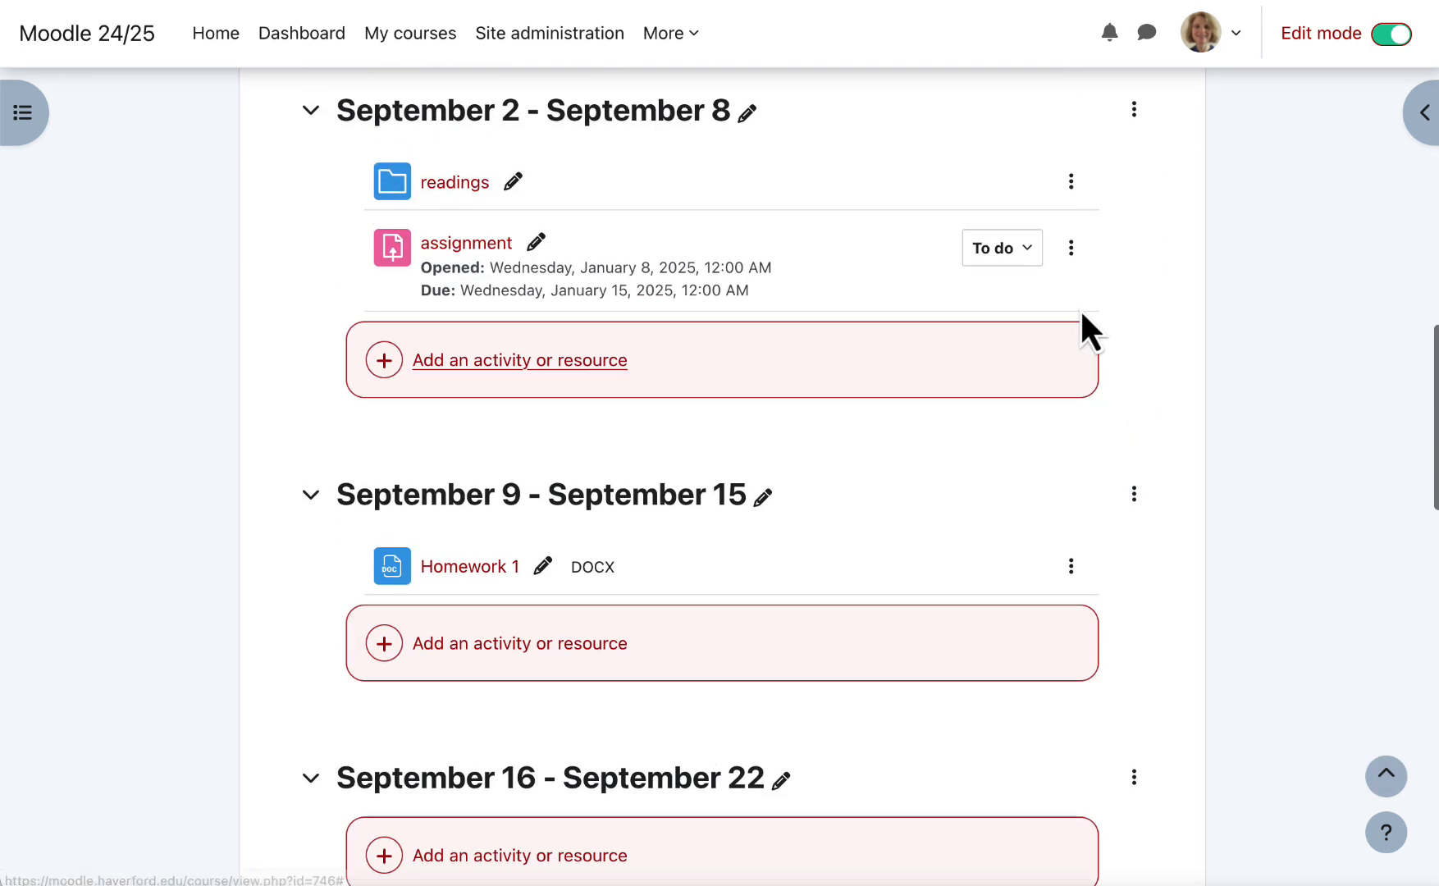
left_click(1070, 248)
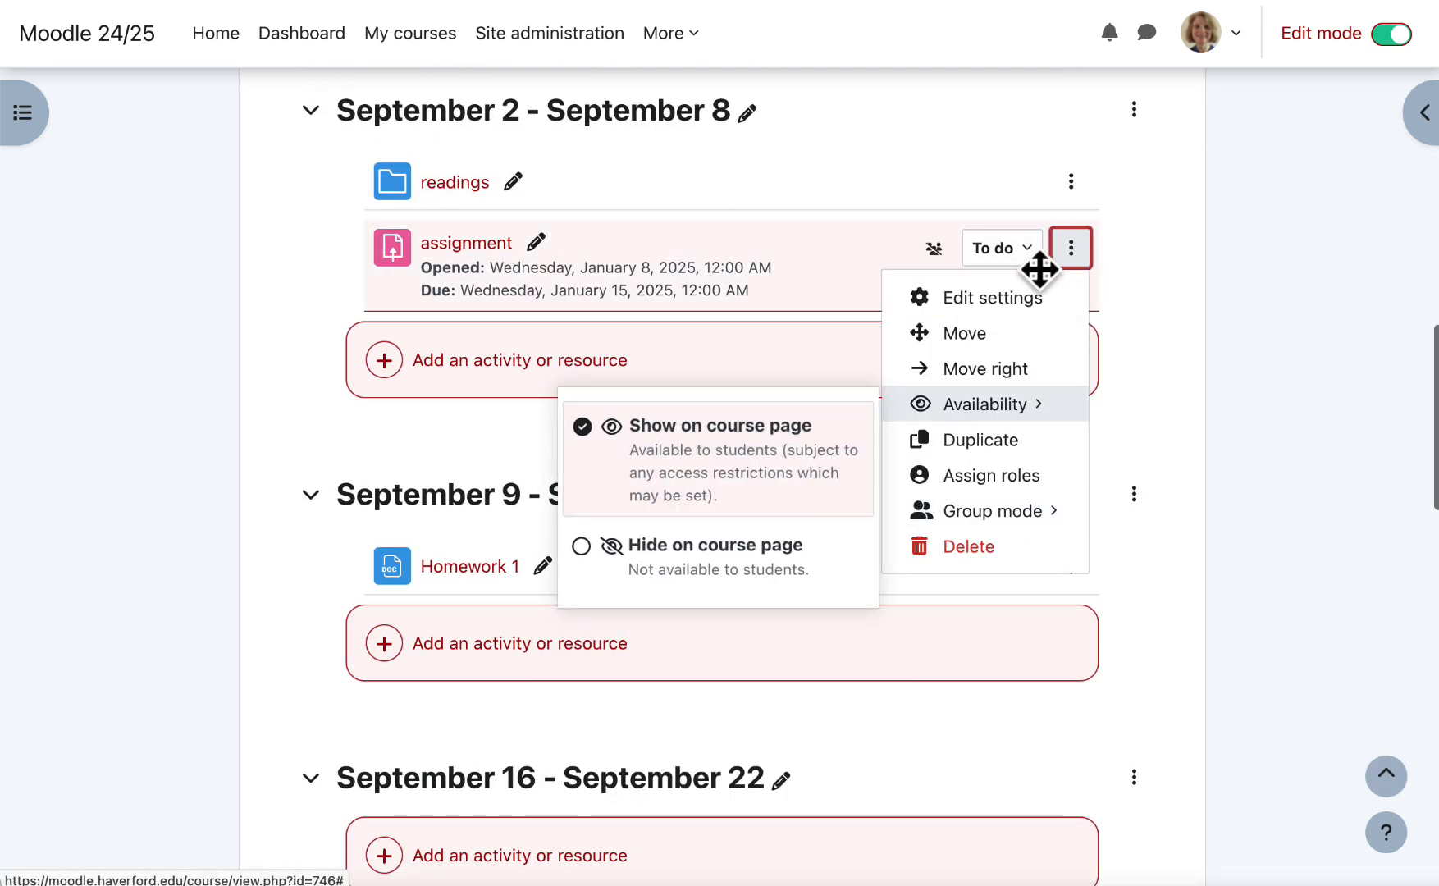
left_click(1022, 250)
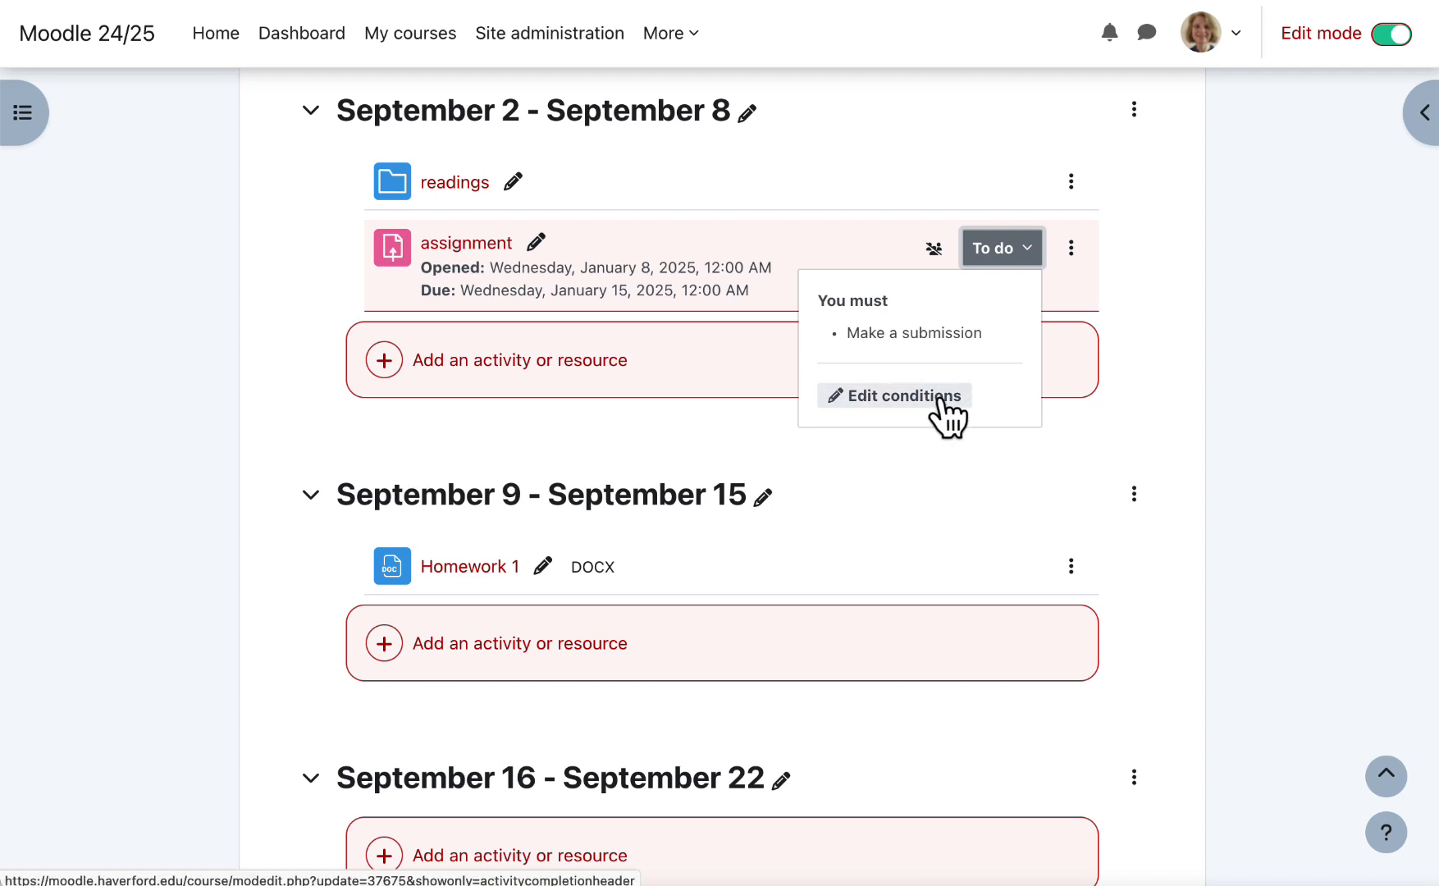